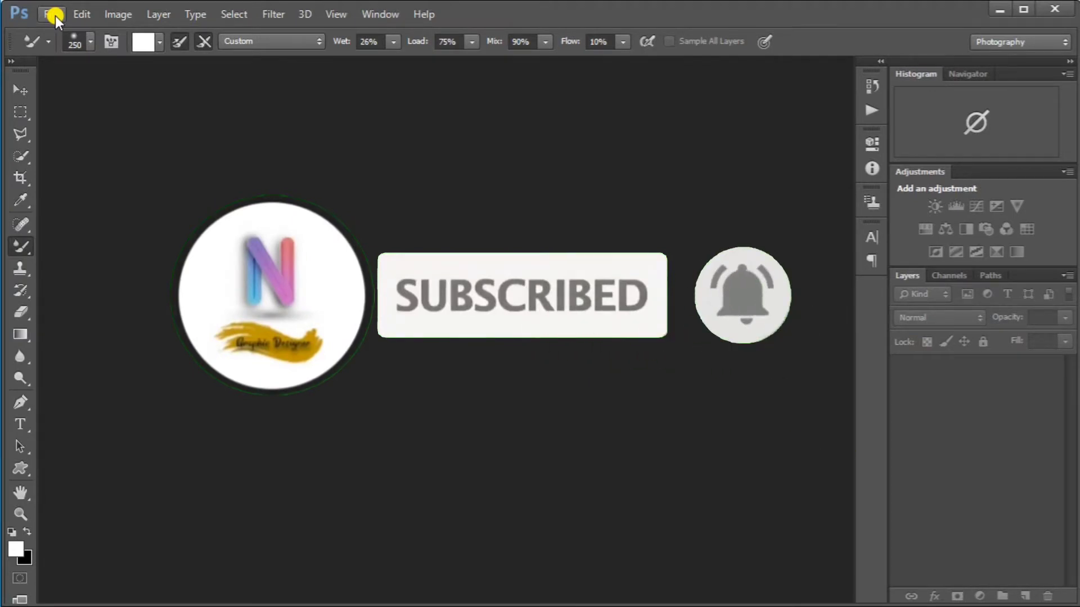
Step: Open the joseph-gonzalez portrait of the smiling man from the Downloads folder
{"action": "left_click", "coordinate": [55, 15]}
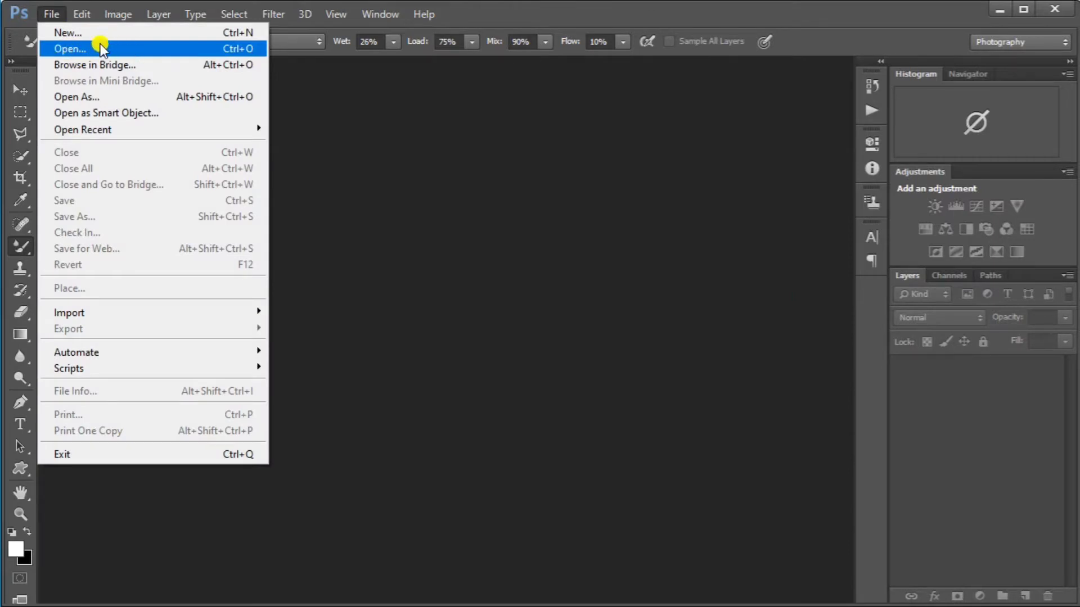
{"action": "left_click", "coordinate": [59, 17]}
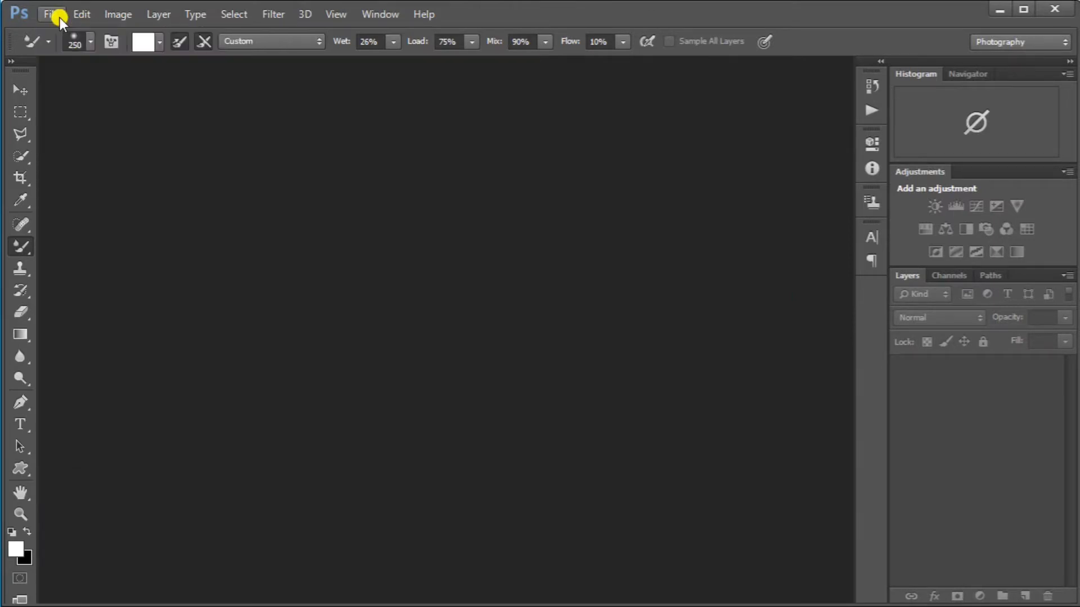
{"action": "left_click", "coordinate": [56, 15]}
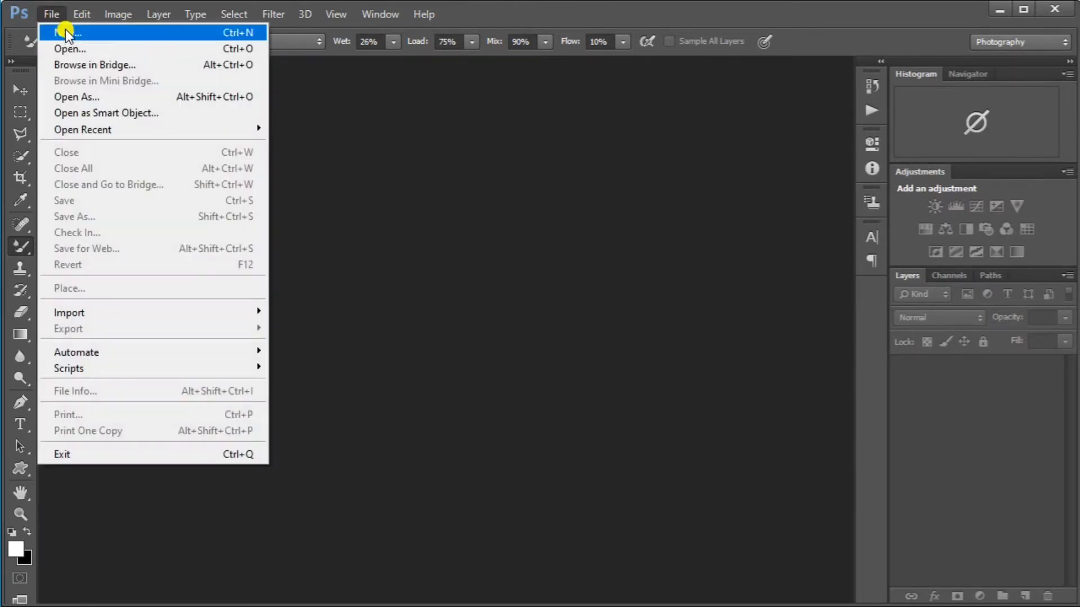
{"action": "left_click", "coordinate": [87, 49]}
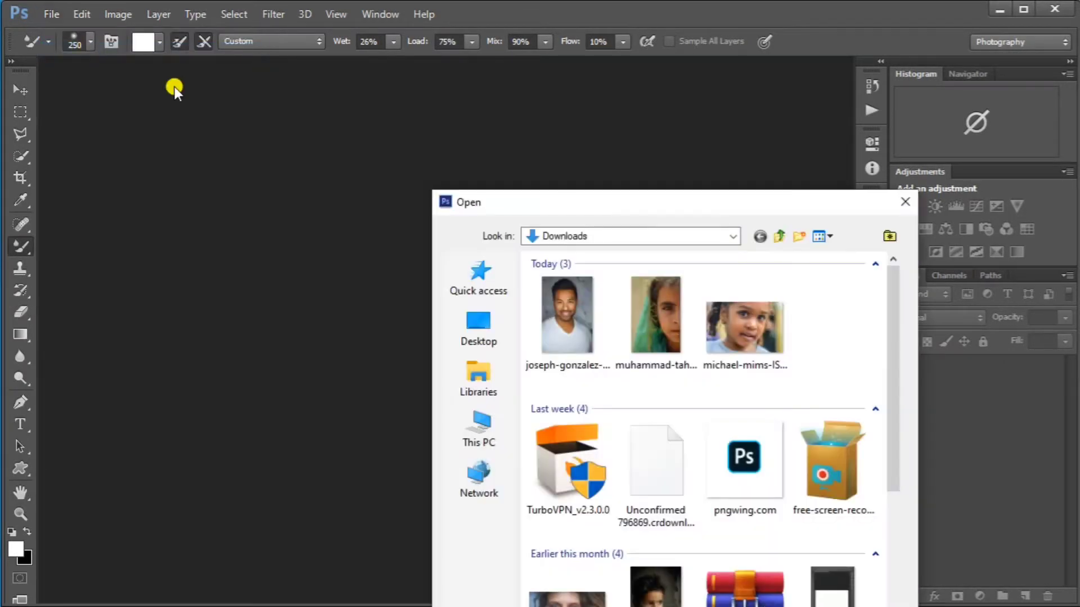
{"action": "double_click", "coordinate": [545, 314]}
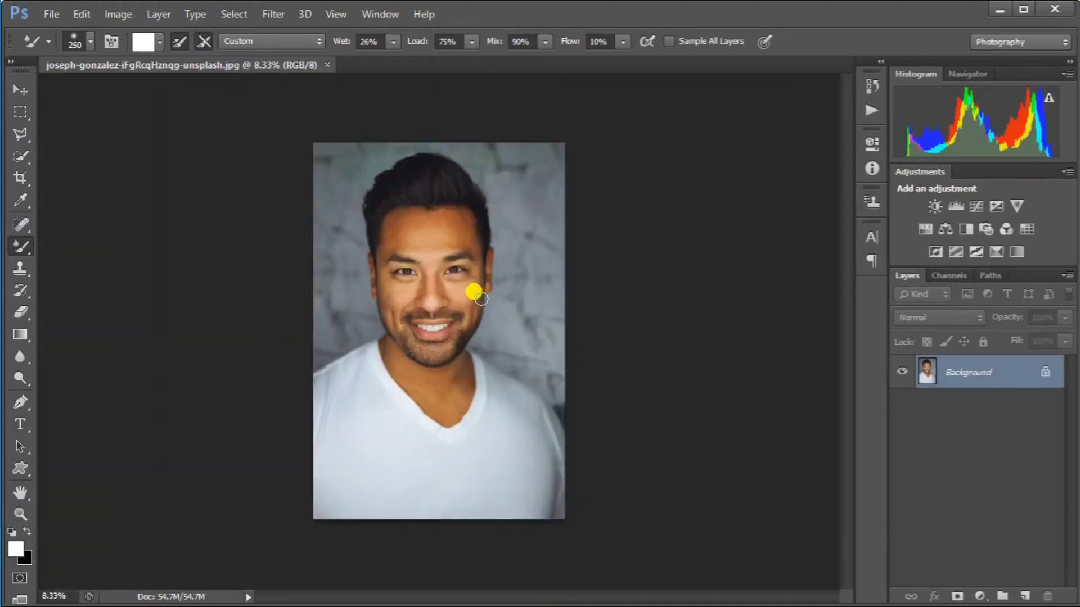
Step: Zoom to about 24% and scroll until the man's face fills the window
{"action": "scroll", "coordinate": [428, 307], "scroll_direction": "up", "scroll_amount": 1}
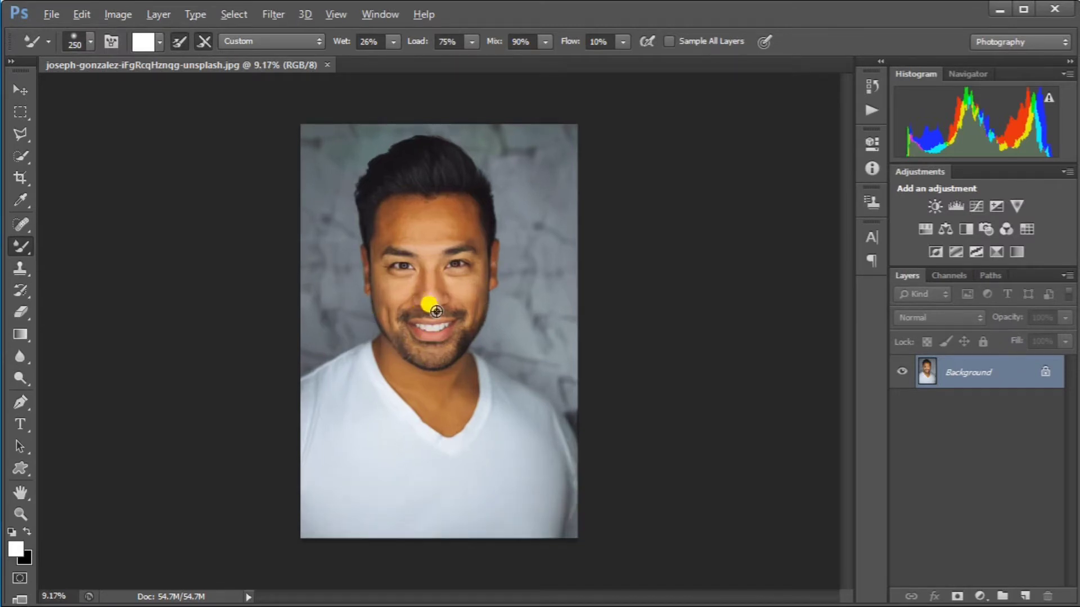
{"action": "scroll", "coordinate": [436, 311], "scroll_direction": "up", "scroll_amount": 1}
{"action": "scroll", "coordinate": [436, 311], "scroll_direction": "up", "scroll_amount": 1}
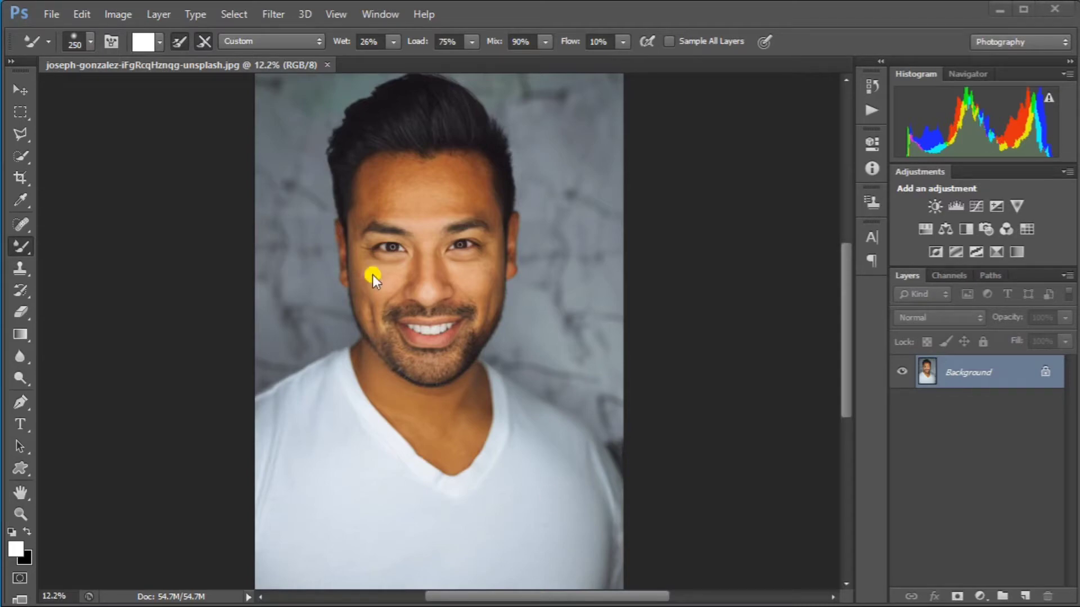
{"action": "scroll", "coordinate": [423, 261], "scroll_direction": "up", "scroll_amount": 2}
{"action": "scroll", "coordinate": [426, 339], "scroll_direction": "up", "scroll_amount": 2}
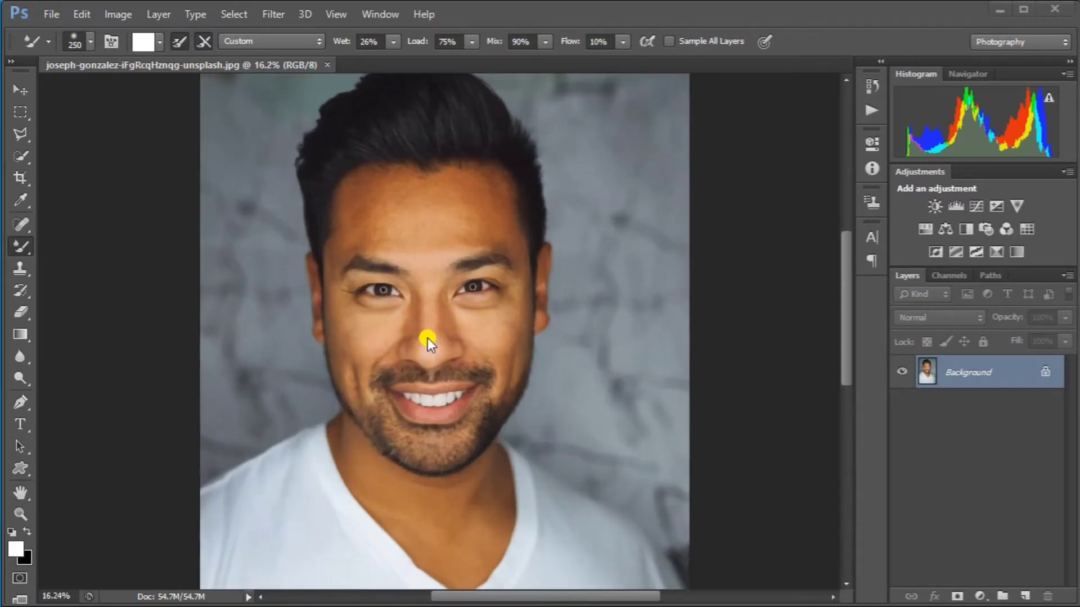
{"action": "scroll", "coordinate": [427, 338], "scroll_direction": "up", "scroll_amount": 3}
{"action": "scroll", "coordinate": [443, 221], "scroll_direction": "up", "scroll_amount": 2}
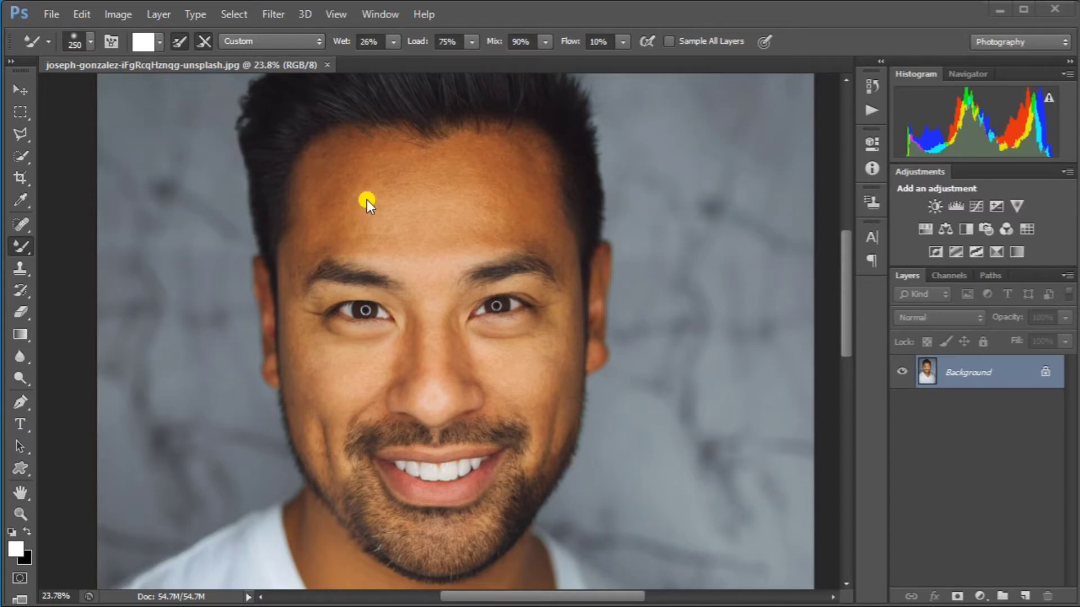
{"action": "scroll", "coordinate": [367, 200], "scroll_direction": "up", "scroll_amount": 4}
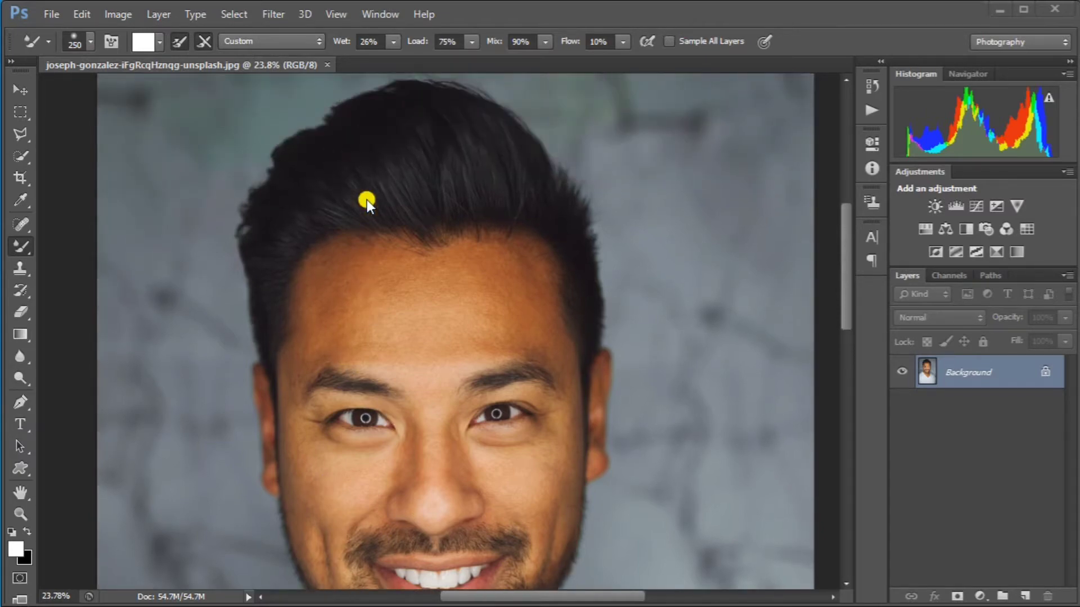
{"action": "scroll", "coordinate": [367, 200], "scroll_direction": "down", "scroll_amount": 1}
{"action": "scroll", "coordinate": [367, 200], "scroll_direction": "down", "scroll_amount": 1}
{"action": "scroll", "coordinate": [367, 201], "scroll_direction": "down", "scroll_amount": 2}
{"action": "scroll", "coordinate": [366, 200], "scroll_direction": "down", "scroll_amount": 1}
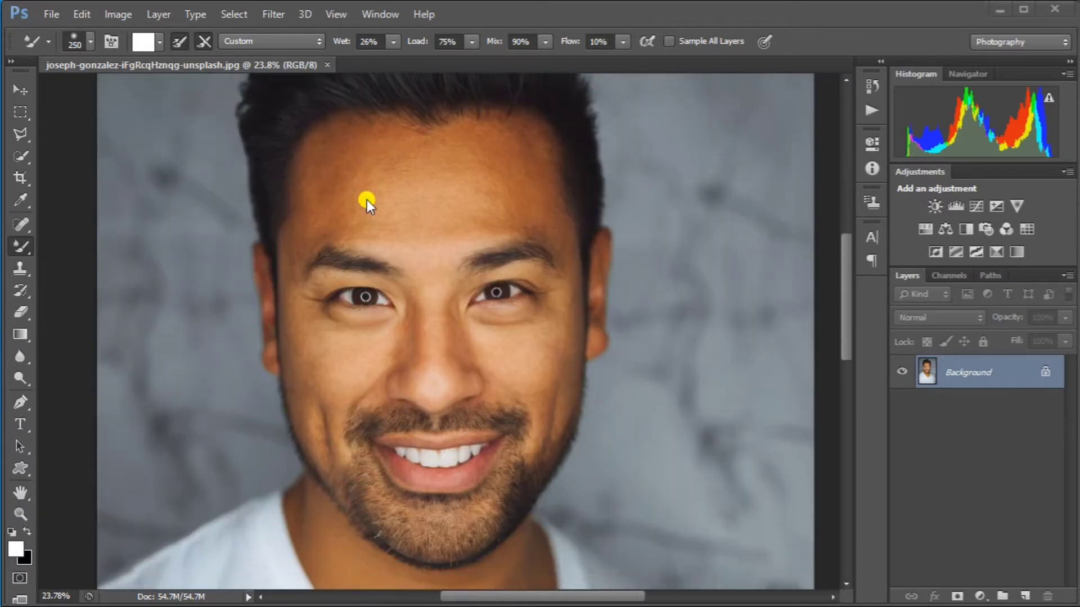
{"action": "scroll", "coordinate": [367, 201], "scroll_direction": "down", "scroll_amount": 1}
{"action": "scroll", "coordinate": [367, 201], "scroll_direction": "down", "scroll_amount": 1}
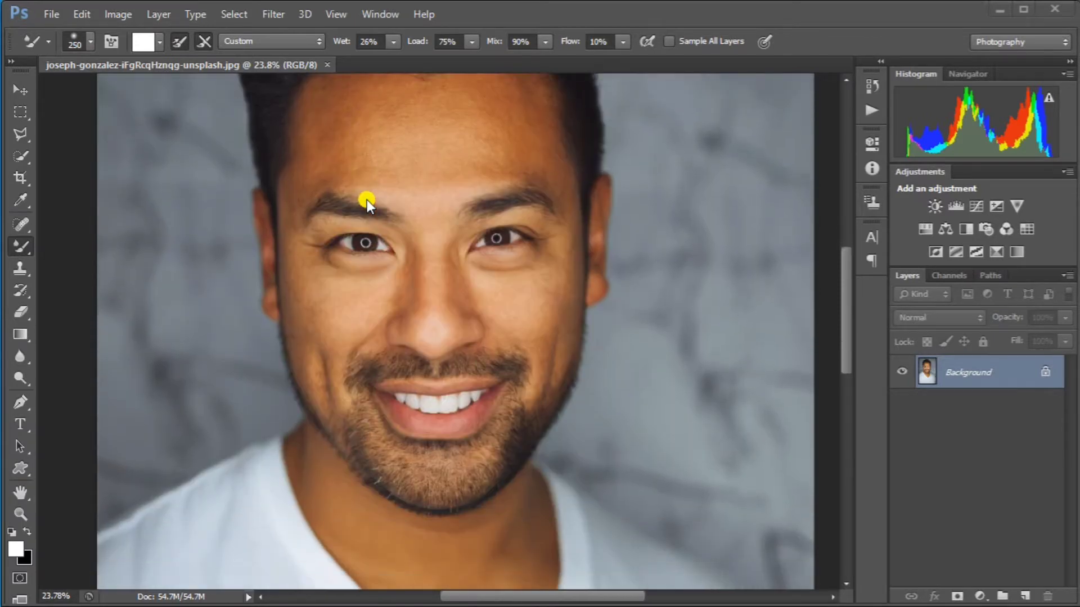
{"action": "scroll", "coordinate": [590, 276], "scroll_direction": "up", "scroll_amount": 1}
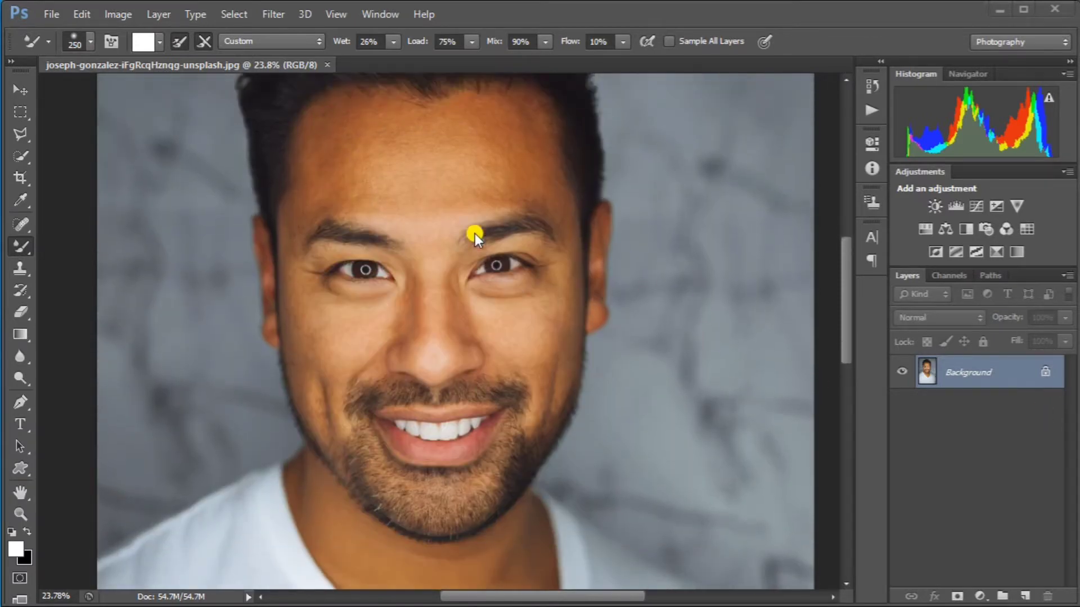
{"action": "scroll", "coordinate": [474, 234], "scroll_direction": "up", "scroll_amount": 1}
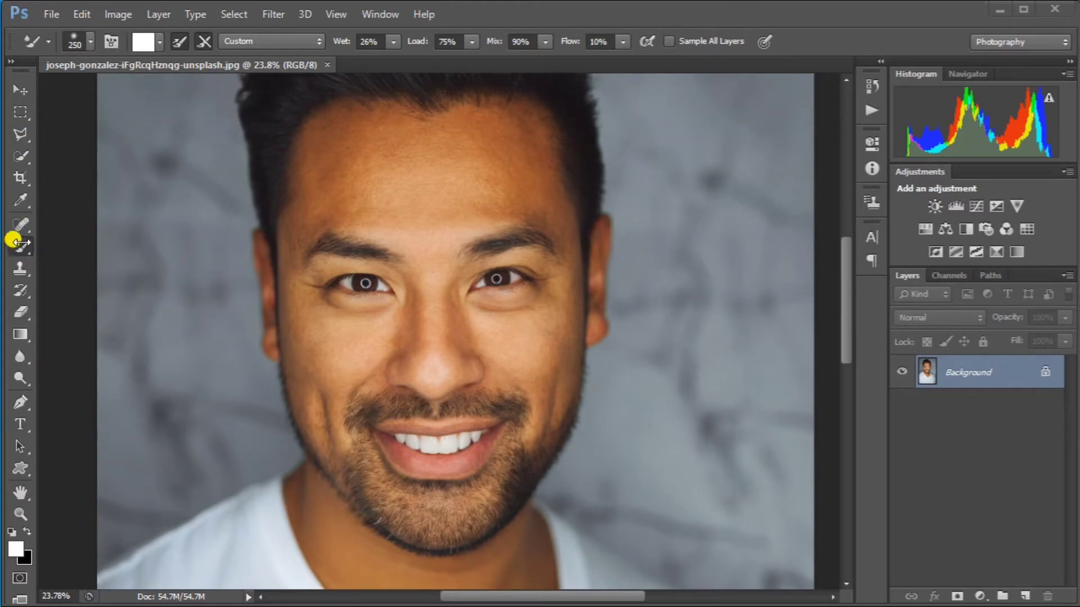
Step: Smooth the forehead and right-cheek skin with Mixer Brush strokes, adjusting brush size, then take the Polygonal Lasso
{"action": "mouse_move", "coordinate": [416, 172]}
{"action": "left_mouse_down"}
{"action": "mouse_move", "coordinate": [405, 178]}
{"action": "mouse_move", "coordinate": [427, 164]}
{"action": "mouse_move", "coordinate": [400, 166]}
{"action": "mouse_move", "coordinate": [431, 168]}
{"action": "mouse_move", "coordinate": [402, 163]}
{"action": "left_mouse_up"}
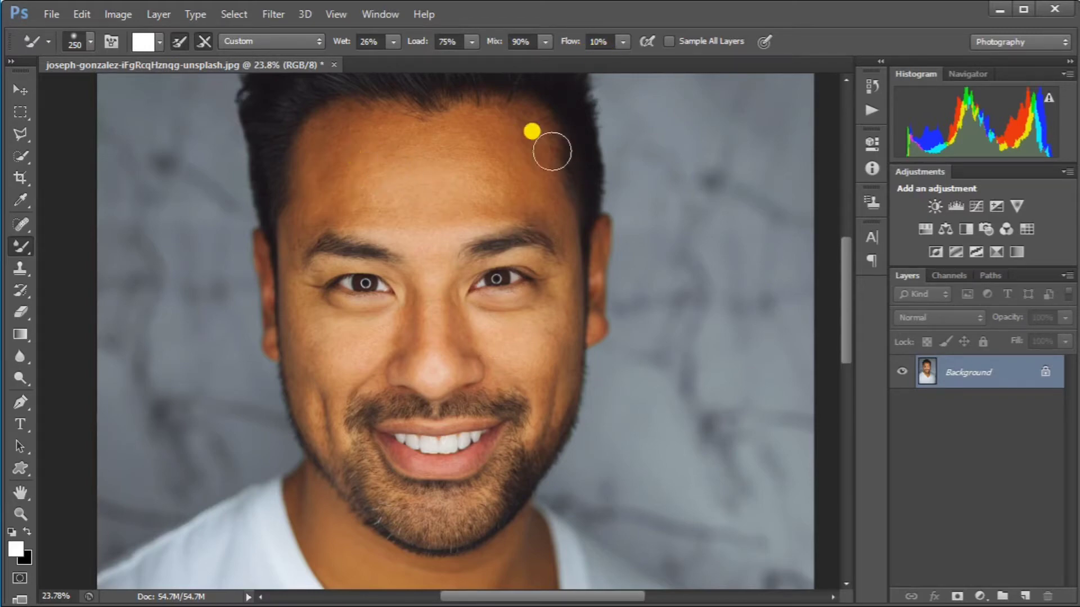
{"action": "mouse_move", "coordinate": [552, 151]}
{"action": "left_mouse_down"}
{"action": "mouse_move", "coordinate": [364, 168]}
{"action": "mouse_move", "coordinate": [333, 147]}
{"action": "mouse_move", "coordinate": [354, 126]}
{"action": "mouse_move", "coordinate": [465, 217]}
{"action": "mouse_move", "coordinate": [470, 120]}
{"action": "mouse_move", "coordinate": [349, 116]}
{"action": "mouse_move", "coordinate": [343, 107]}
{"action": "mouse_move", "coordinate": [339, 202]}
{"action": "mouse_move", "coordinate": [322, 198]}
{"action": "mouse_move", "coordinate": [314, 156]}
{"action": "mouse_move", "coordinate": [482, 121]}
{"action": "mouse_move", "coordinate": [519, 167]}
{"action": "mouse_move", "coordinate": [480, 185]}
{"action": "mouse_move", "coordinate": [434, 181]}
{"action": "mouse_move", "coordinate": [517, 174]}
{"action": "mouse_move", "coordinate": [445, 166]}
{"action": "mouse_move", "coordinate": [494, 202]}
{"action": "mouse_move", "coordinate": [521, 198]}
{"action": "mouse_move", "coordinate": [400, 234]}
{"action": "mouse_move", "coordinate": [302, 203]}
{"action": "mouse_move", "coordinate": [514, 151]}
{"action": "mouse_move", "coordinate": [527, 119]}
{"action": "mouse_move", "coordinate": [492, 119]}
{"action": "mouse_move", "coordinate": [534, 164]}
{"action": "mouse_move", "coordinate": [534, 189]}
{"action": "mouse_move", "coordinate": [507, 204]}
{"action": "mouse_move", "coordinate": [527, 234]}
{"action": "mouse_move", "coordinate": [499, 209]}
{"action": "mouse_move", "coordinate": [562, 241]}
{"action": "mouse_move", "coordinate": [549, 188]}
{"action": "mouse_move", "coordinate": [562, 313]}
{"action": "mouse_move", "coordinate": [566, 239]}
{"action": "mouse_move", "coordinate": [557, 310]}
{"action": "mouse_move", "coordinate": [570, 323]}
{"action": "mouse_move", "coordinate": [559, 306]}
{"action": "mouse_move", "coordinate": [475, 304]}
{"action": "mouse_move", "coordinate": [497, 326]}
{"action": "mouse_move", "coordinate": [513, 320]}
{"action": "mouse_move", "coordinate": [484, 306]}
{"action": "mouse_move", "coordinate": [548, 317]}
{"action": "left_mouse_up"}
{"action": "key", "text": "bracketleft"}
{"action": "key", "text": "bracketleft"}
{"action": "key", "text": "bracketleft"}
{"action": "key", "text": "bracketleft"}
{"action": "key", "text": "bracketleft"}
{"action": "key", "text": "bracketright"}
{"action": "key", "text": "bracketright"}
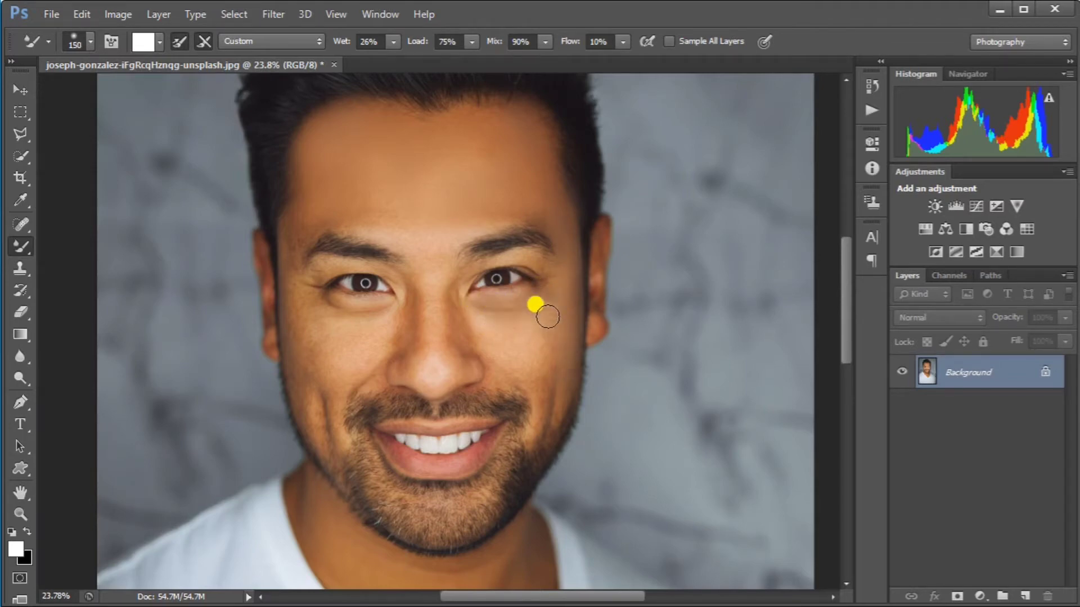
{"action": "left_click", "coordinate": [22, 175]}
{"action": "key", "text": "l"}
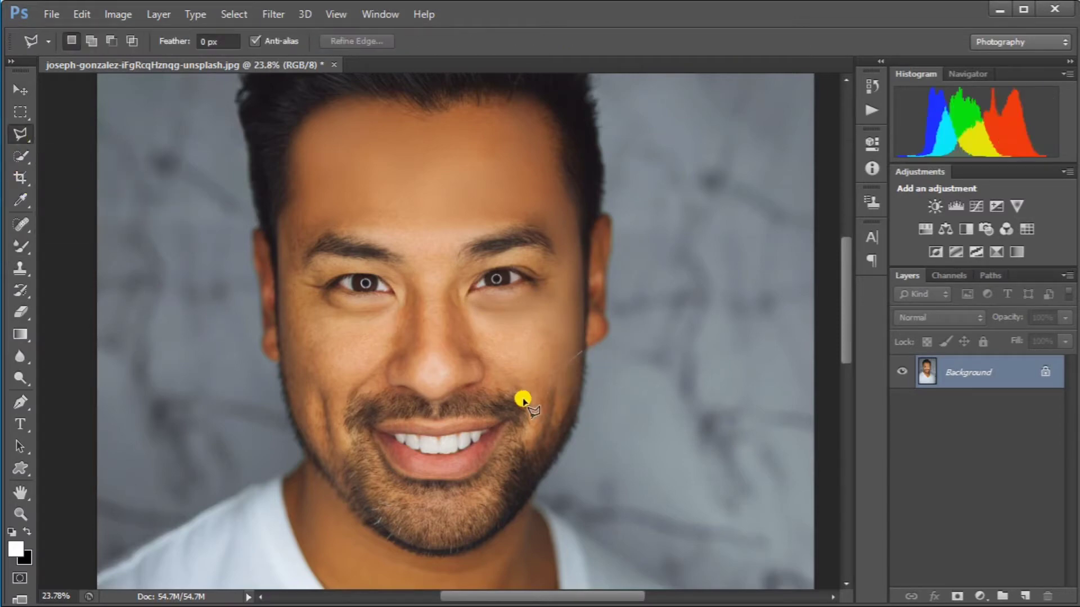
Step: Outline a closed triangular selection on the lower right cheek between mustache and jawline
{"action": "left_click", "coordinate": [580, 388]}
{"action": "left_click", "coordinate": [524, 466]}
{"action": "left_click", "coordinate": [528, 405]}
{"action": "left_click", "coordinate": [465, 395]}
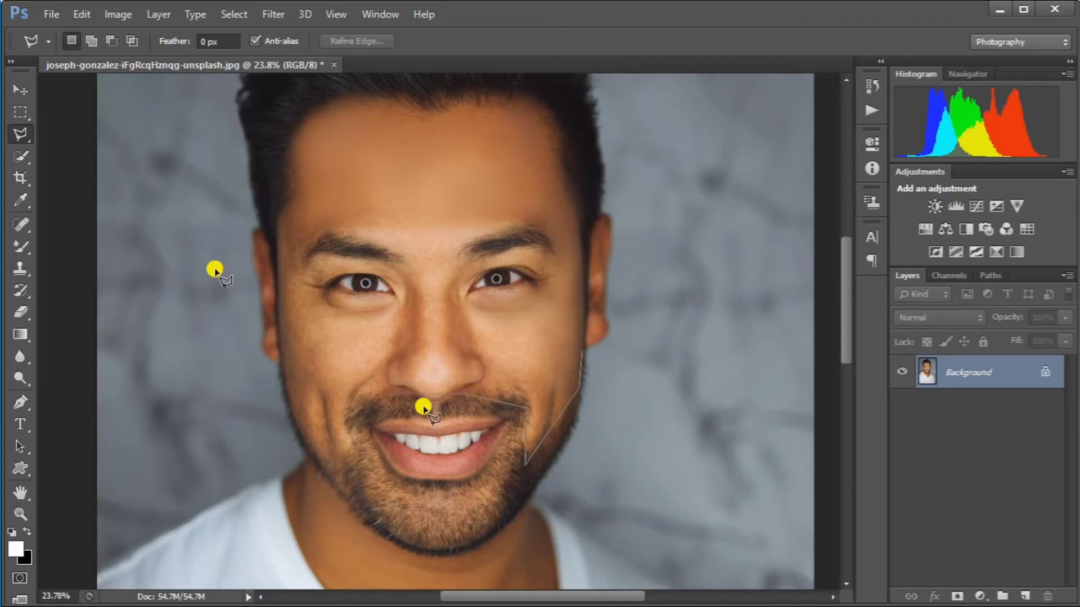
{"action": "left_click", "coordinate": [580, 356]}
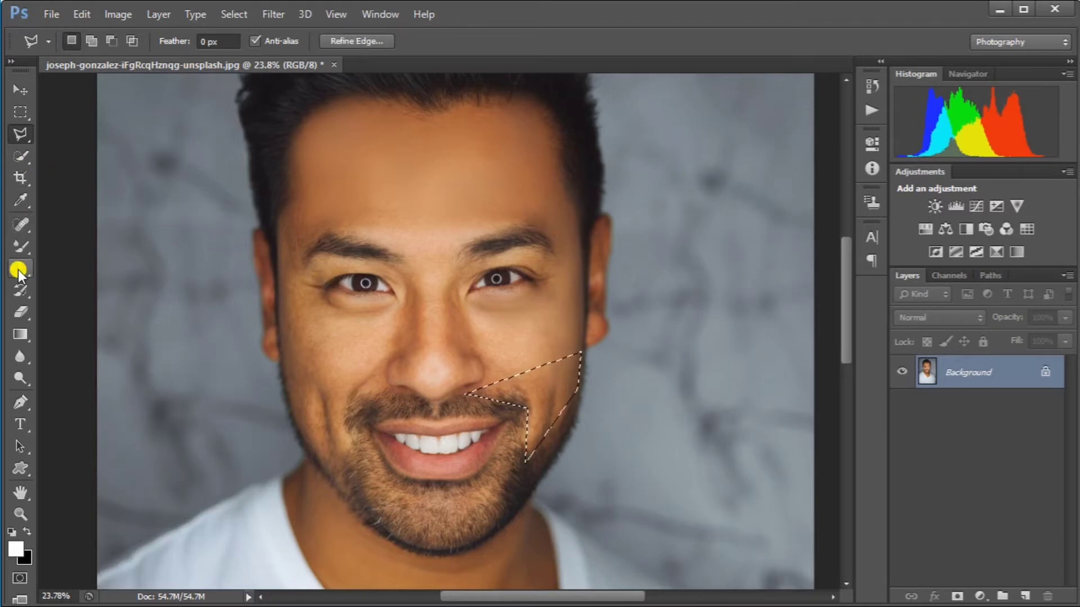
{"action": "left_click", "coordinate": [21, 246]}
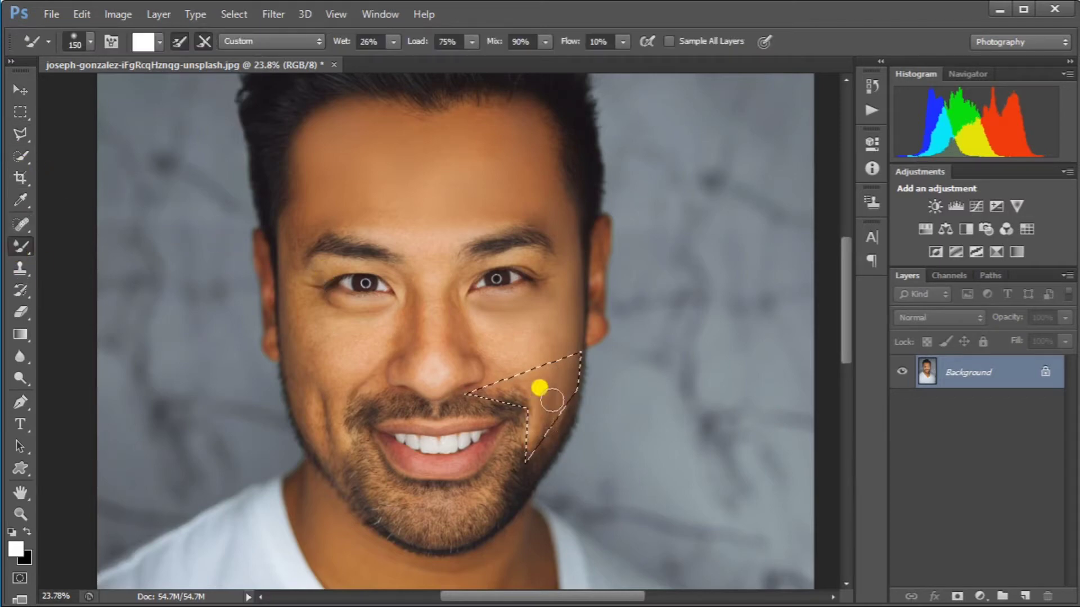
Step: Blend the selected right-cheek skin and jaw edge with the Mixer Brush, enlarging the brush
{"action": "left_click_drag", "start_coordinate": [552, 401], "coordinate": [533, 399]}
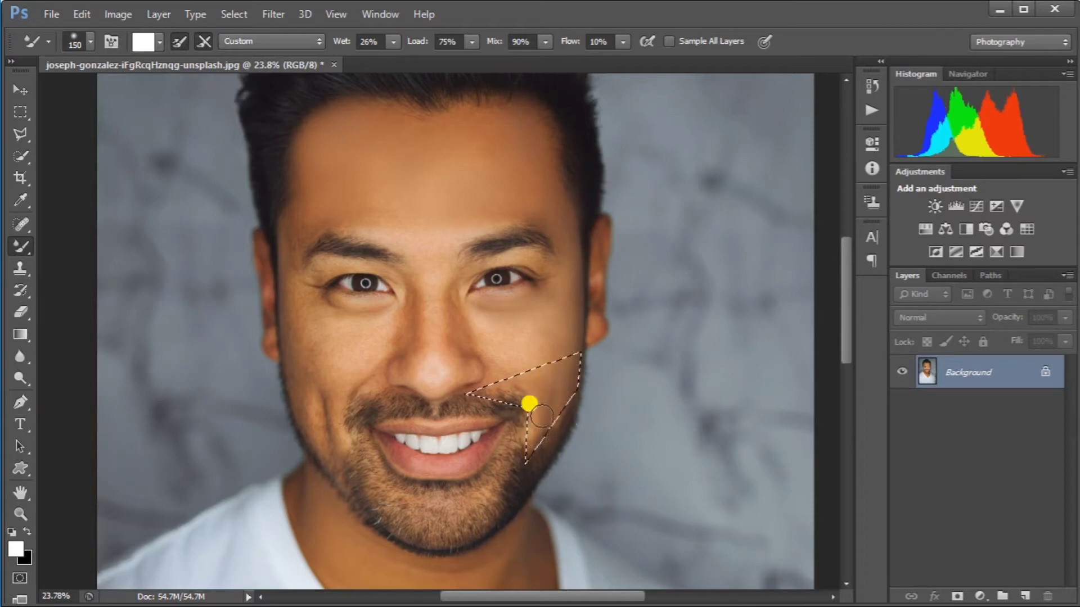
{"action": "mouse_move", "coordinate": [552, 388]}
{"action": "left_mouse_down"}
{"action": "mouse_move", "coordinate": [561, 414]}
{"action": "mouse_move", "coordinate": [547, 414]}
{"action": "left_mouse_up"}
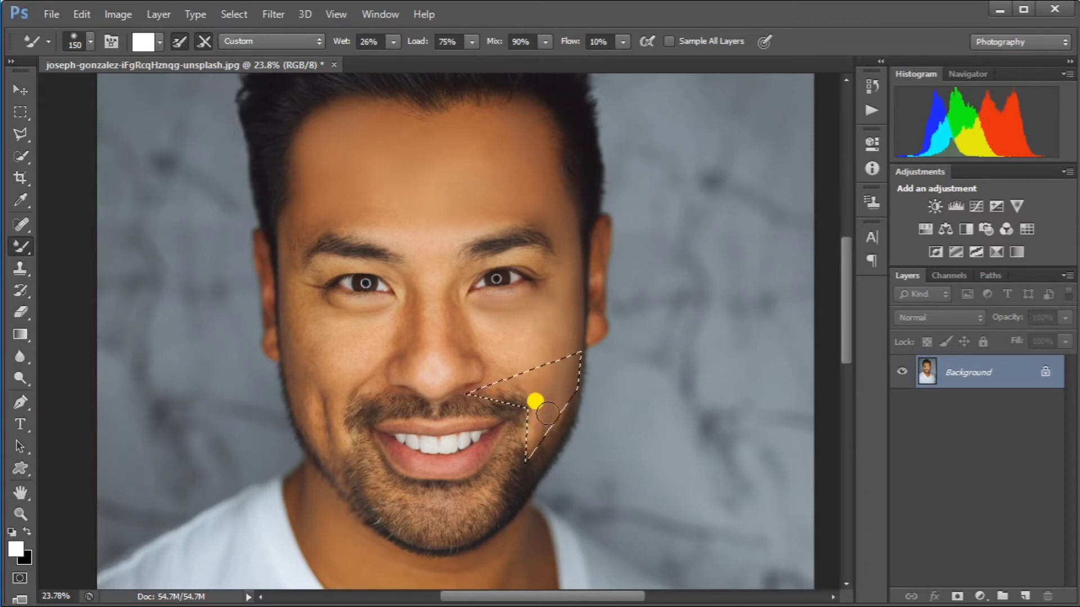
{"action": "mouse_move", "coordinate": [523, 471]}
{"action": "left_mouse_down"}
{"action": "mouse_move", "coordinate": [526, 458]}
{"action": "mouse_move", "coordinate": [525, 497]}
{"action": "left_mouse_up"}
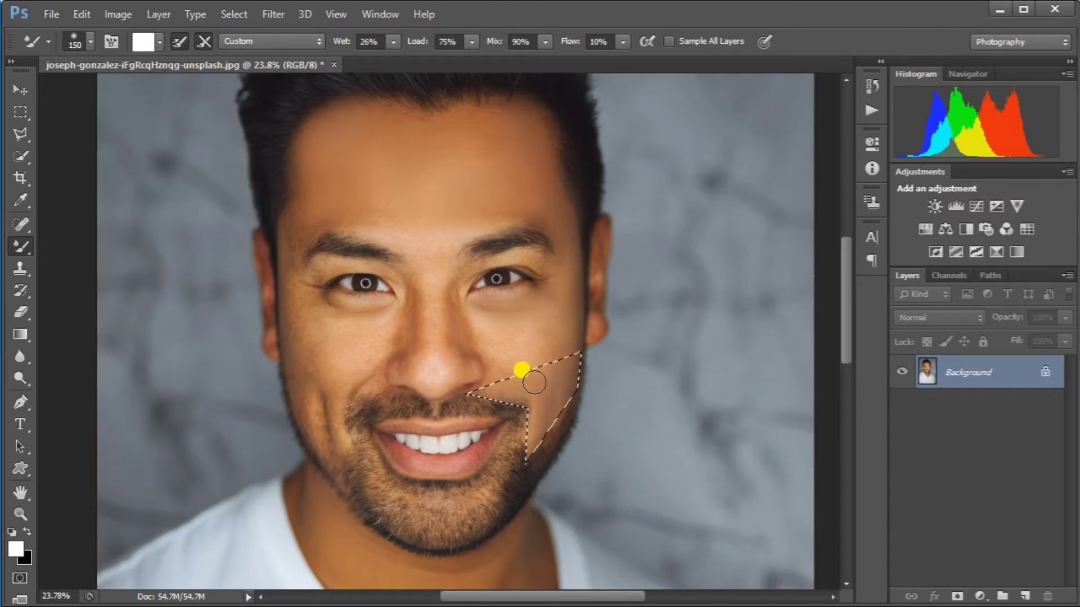
{"action": "mouse_move", "coordinate": [526, 377]}
{"action": "left_mouse_down"}
{"action": "mouse_move", "coordinate": [595, 391]}
{"action": "mouse_move", "coordinate": [560, 375]}
{"action": "mouse_move", "coordinate": [554, 412]}
{"action": "left_mouse_up"}
{"action": "key", "text": "bracketright"}
{"action": "key", "text": "bracketright"}
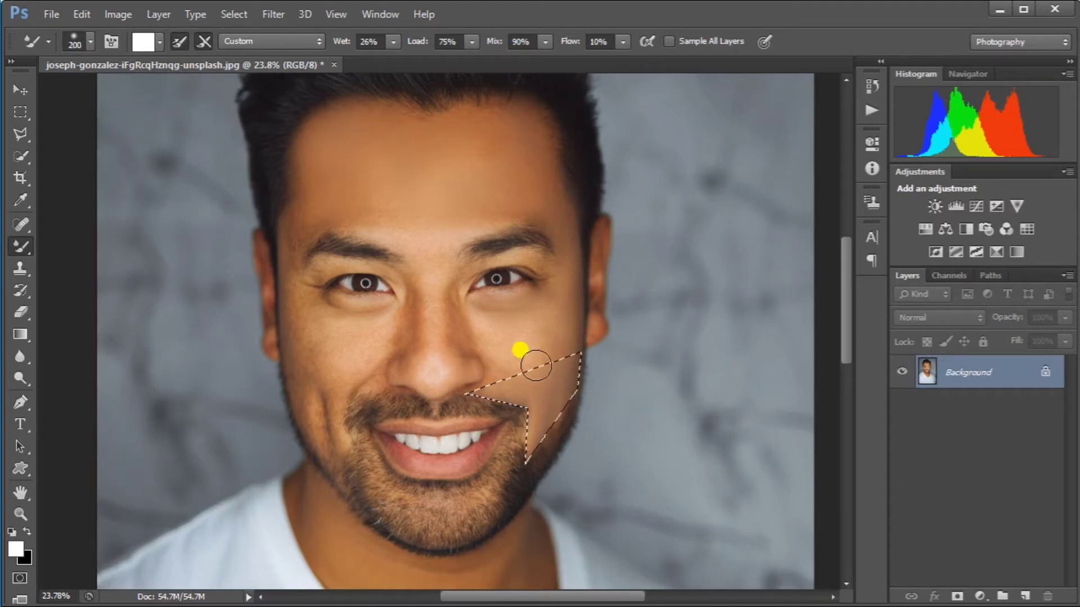
Step: Deselect and smooth the skin from the cheek up to the nose bridge
{"action": "key", "text": "ctrl+d"}
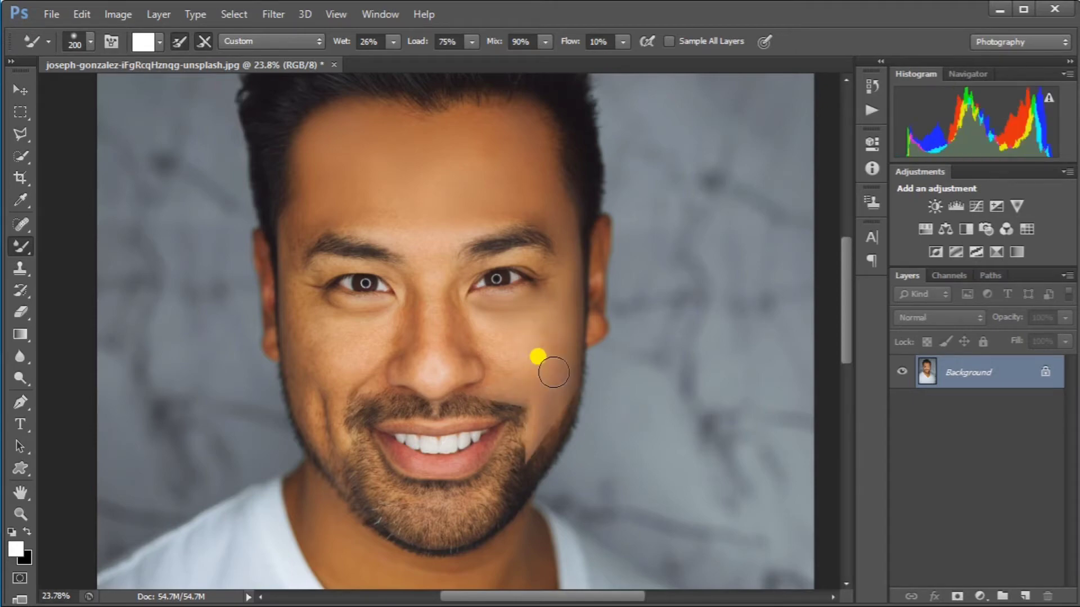
{"action": "mouse_move", "coordinate": [521, 374]}
{"action": "left_mouse_down"}
{"action": "mouse_move", "coordinate": [480, 309]}
{"action": "mouse_move", "coordinate": [411, 243]}
{"action": "mouse_move", "coordinate": [435, 364]}
{"action": "mouse_move", "coordinate": [466, 321]}
{"action": "mouse_move", "coordinate": [468, 350]}
{"action": "mouse_move", "coordinate": [461, 279]}
{"action": "mouse_move", "coordinate": [449, 285]}
{"action": "mouse_move", "coordinate": [460, 357]}
{"action": "mouse_move", "coordinate": [493, 386]}
{"action": "mouse_move", "coordinate": [436, 369]}
{"action": "mouse_move", "coordinate": [484, 361]}
{"action": "mouse_move", "coordinate": [404, 338]}
{"action": "mouse_move", "coordinate": [416, 273]}
{"action": "mouse_move", "coordinate": [387, 364]}
{"action": "mouse_move", "coordinate": [364, 336]}
{"action": "mouse_move", "coordinate": [396, 362]}
{"action": "mouse_move", "coordinate": [376, 320]}
{"action": "mouse_move", "coordinate": [397, 280]}
{"action": "mouse_move", "coordinate": [414, 292]}
{"action": "left_mouse_up"}
{"action": "key", "text": "bracketleft"}
{"action": "key", "text": "bracketleft"}
{"action": "key", "text": "bracketleft"}
{"action": "key", "text": "bracketright"}
{"action": "key", "text": "bracketright"}
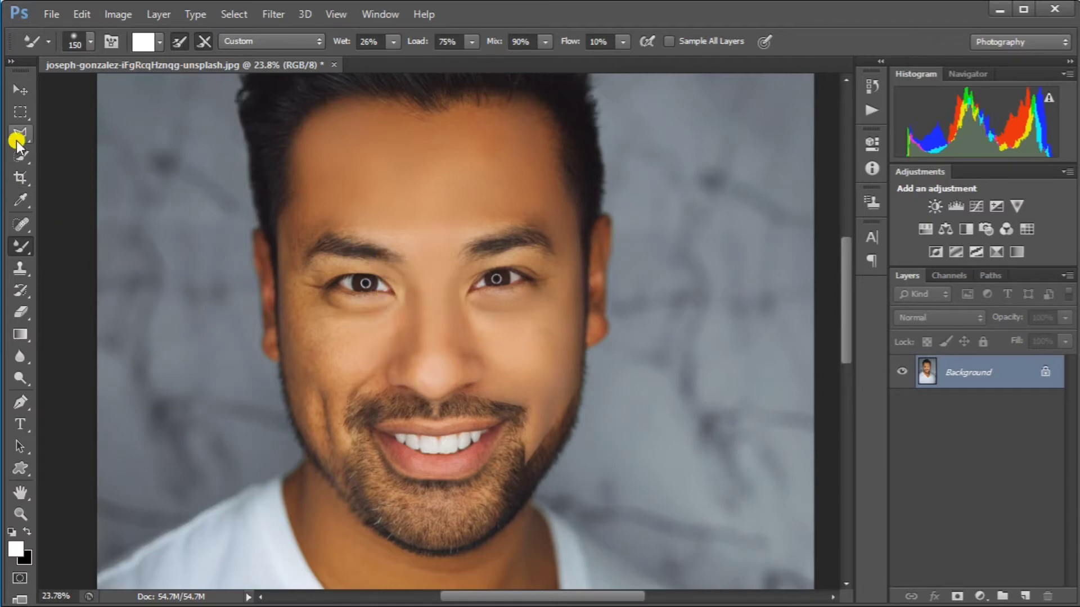
Step: Draw a Polygonal Lasso selection around the left cheek between jawline, smile line and nose
{"action": "left_click", "coordinate": [20, 135]}
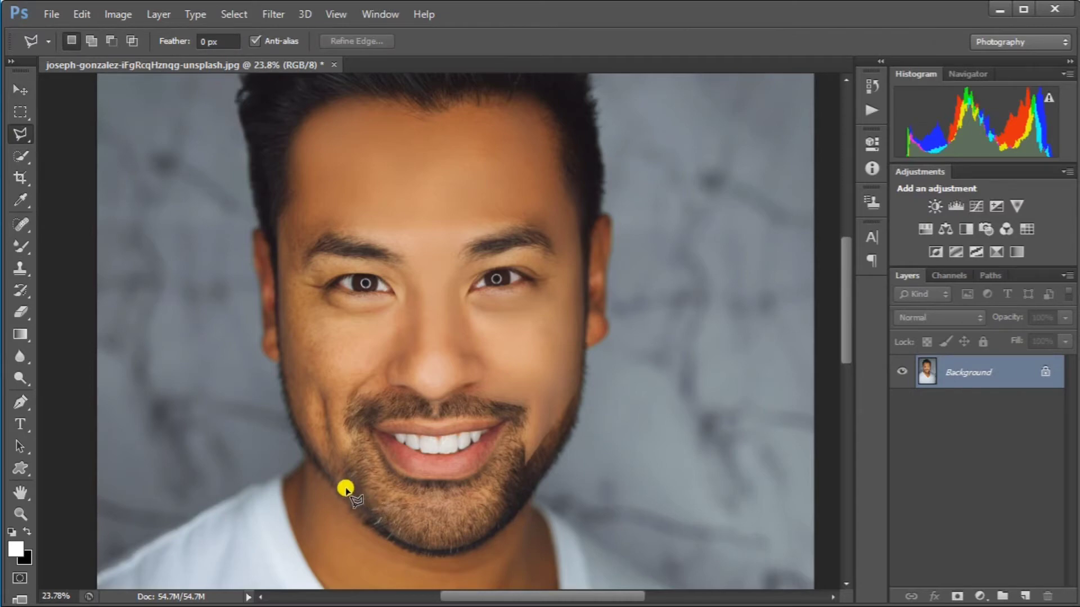
{"action": "left_click", "coordinate": [285, 383]}
{"action": "left_click", "coordinate": [293, 418]}
{"action": "left_click", "coordinate": [352, 476]}
{"action": "left_click", "coordinate": [349, 417]}
{"action": "left_click", "coordinate": [412, 397]}
{"action": "left_click", "coordinate": [412, 378]}
{"action": "left_click", "coordinate": [285, 384]}
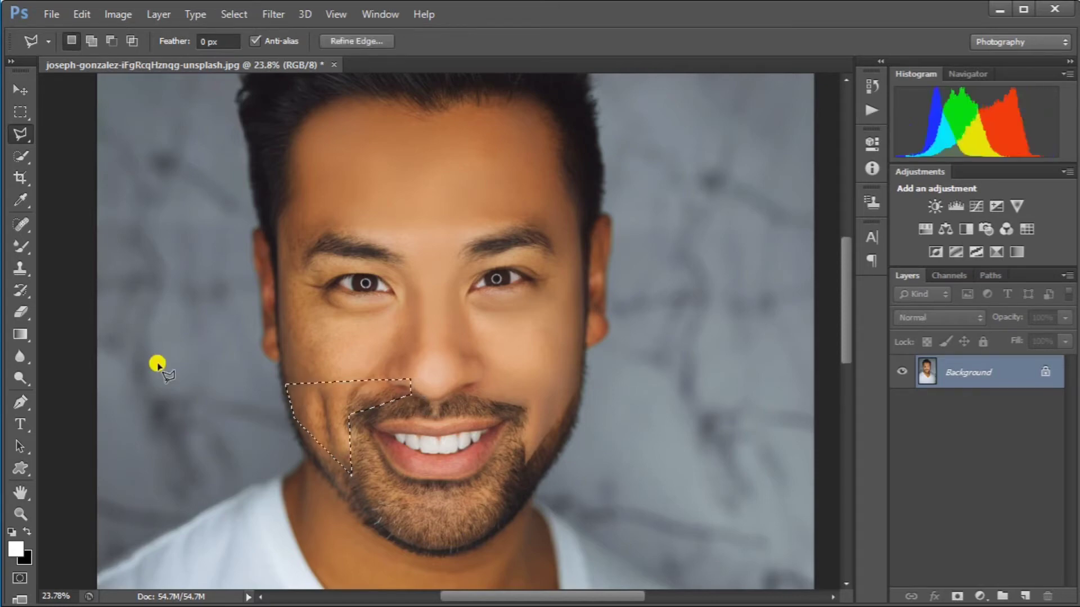
{"action": "left_click", "coordinate": [22, 247]}
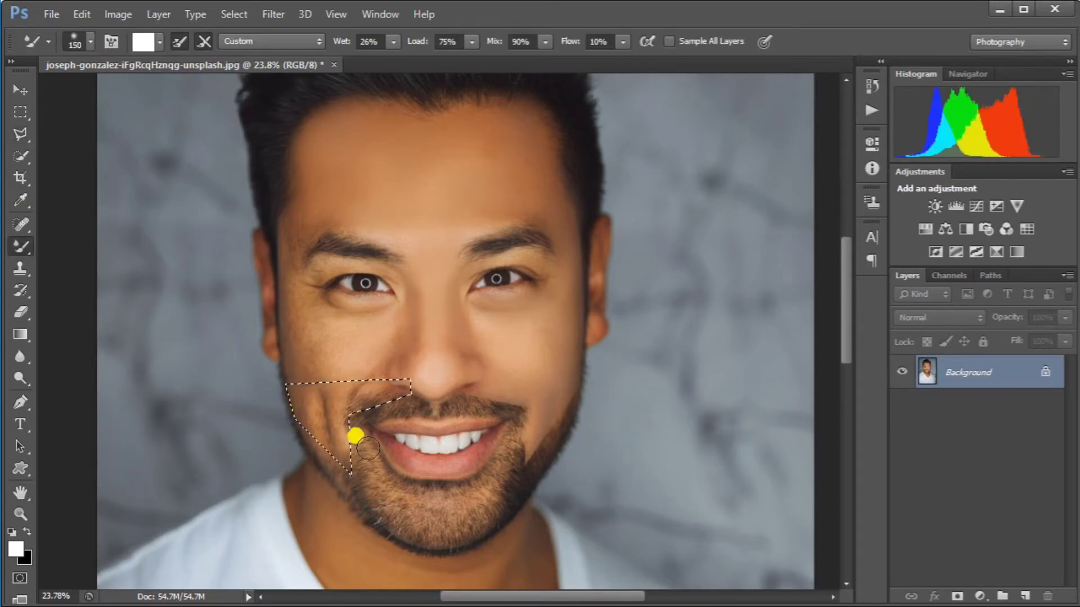
Step: Blend the skin inside the left-cheek selection, then deselect it
{"action": "mouse_move", "coordinate": [354, 437]}
{"action": "left_mouse_down"}
{"action": "mouse_move", "coordinate": [298, 387]}
{"action": "mouse_move", "coordinate": [320, 451]}
{"action": "left_mouse_up"}
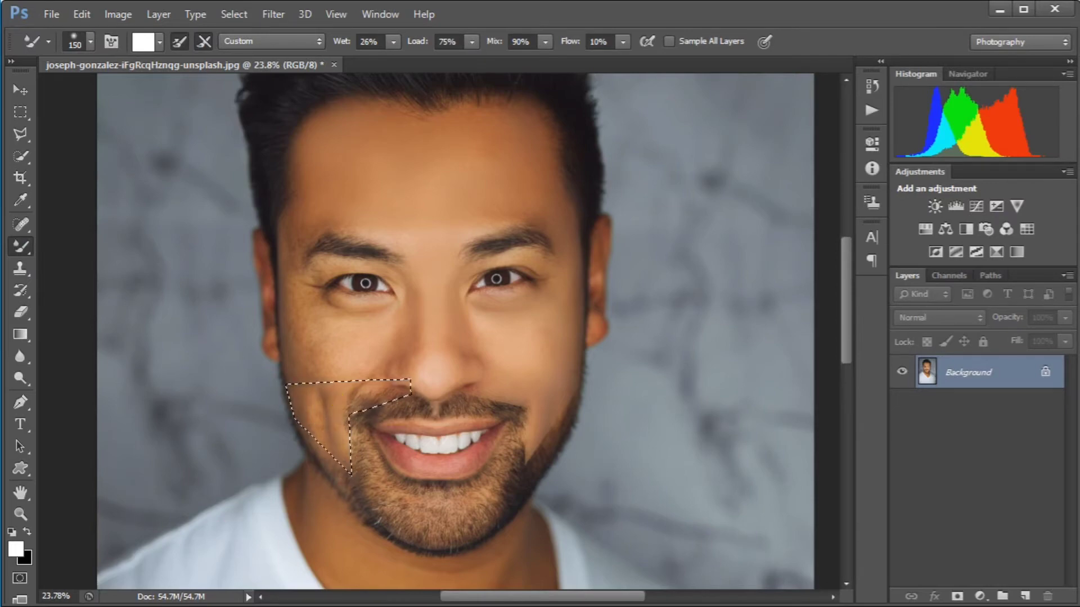
{"action": "key", "text": "bracketright"}
{"action": "key", "text": "bracketright"}
{"action": "key", "text": "bracketright"}
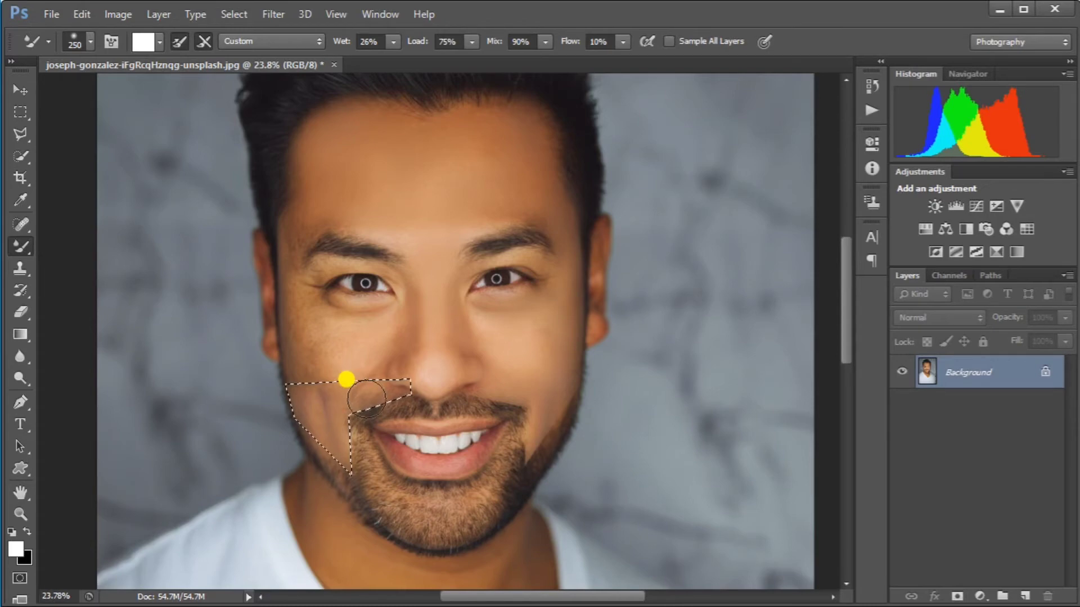
{"action": "key", "text": "bracketleft"}
{"action": "key", "text": "bracketleft"}
{"action": "key", "text": "bracketleft"}
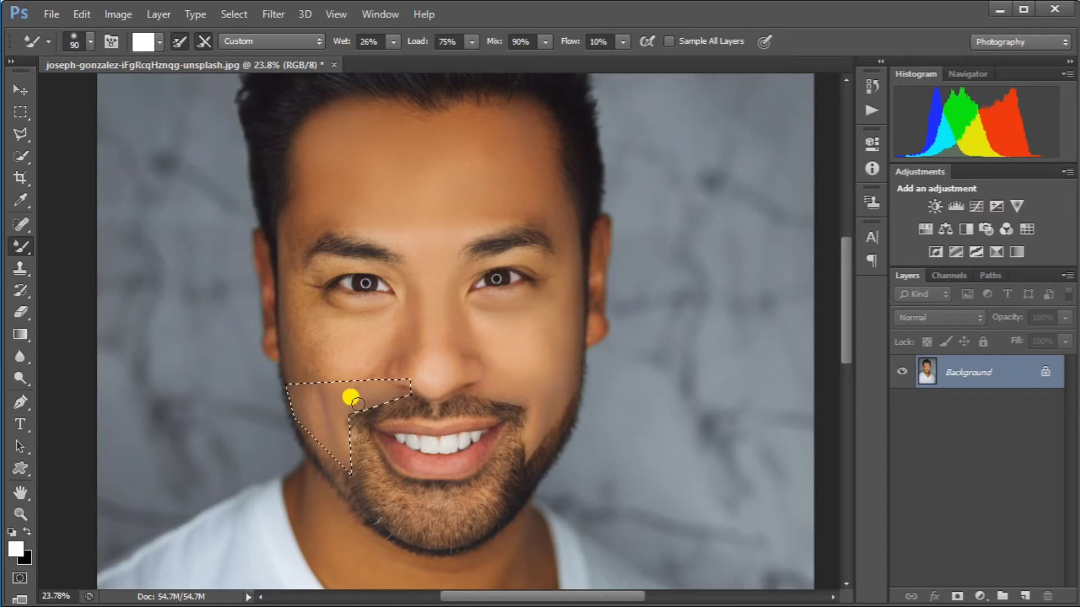
{"action": "left_click_drag", "start_coordinate": [413, 400], "coordinate": [327, 415]}
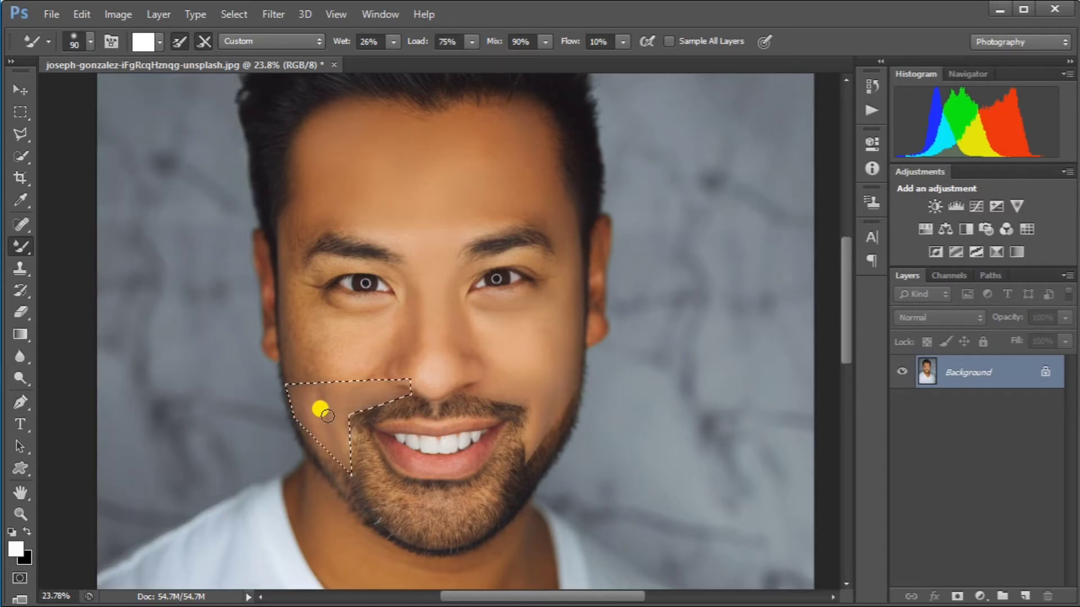
{"action": "key", "text": "ctrl+d"}
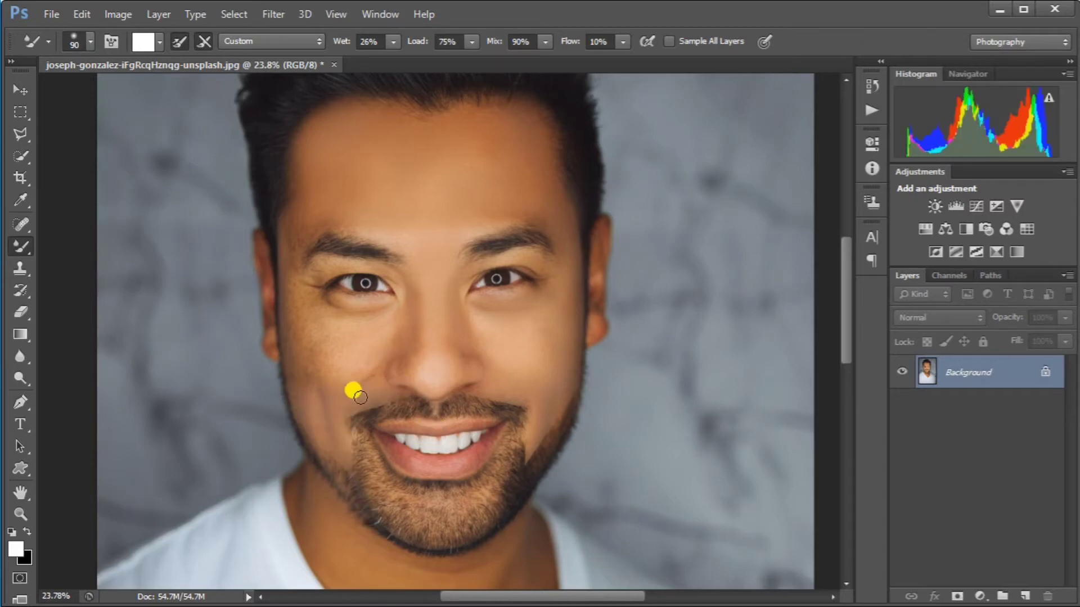
Step: Smooth the left cheek down toward the jaw and across toward the nose with a larger brush
{"action": "mouse_move", "coordinate": [360, 397]}
{"action": "left_mouse_down"}
{"action": "mouse_move", "coordinate": [339, 433]}
{"action": "mouse_move", "coordinate": [334, 362]}
{"action": "left_mouse_up"}
{"action": "key", "text": "bracketright"}
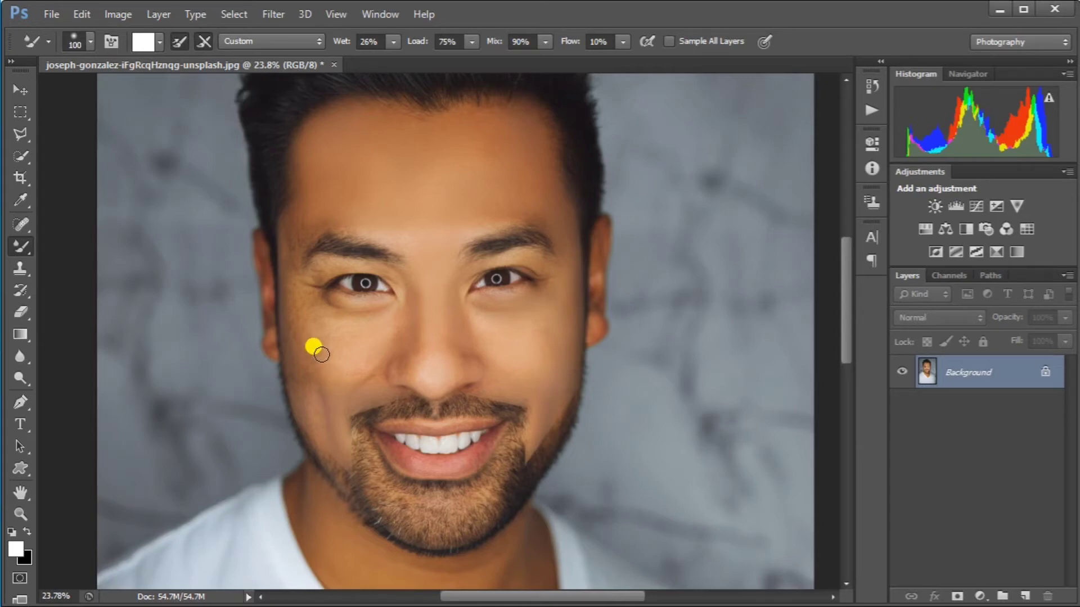
{"action": "key", "text": "bracketright"}
{"action": "key", "text": "bracketright"}
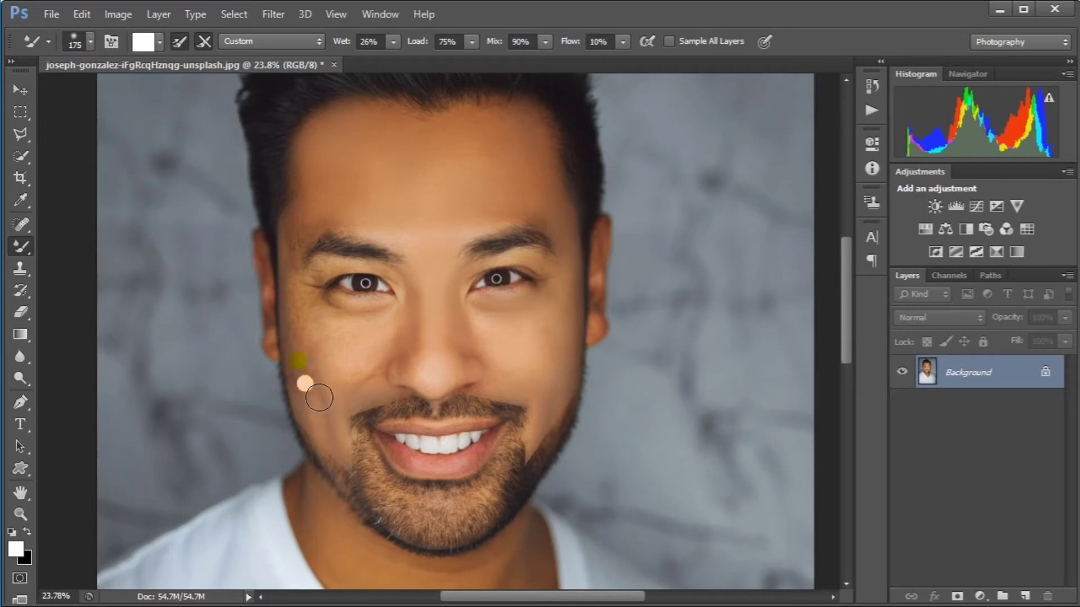
{"action": "mouse_move", "coordinate": [327, 354]}
{"action": "left_mouse_down"}
{"action": "mouse_move", "coordinate": [344, 390]}
{"action": "mouse_move", "coordinate": [369, 372]}
{"action": "mouse_move", "coordinate": [388, 388]}
{"action": "mouse_move", "coordinate": [378, 349]}
{"action": "mouse_move", "coordinate": [364, 373]}
{"action": "mouse_move", "coordinate": [329, 368]}
{"action": "mouse_move", "coordinate": [316, 321]}
{"action": "mouse_move", "coordinate": [302, 369]}
{"action": "mouse_move", "coordinate": [300, 322]}
{"action": "mouse_move", "coordinate": [321, 413]}
{"action": "mouse_move", "coordinate": [328, 387]}
{"action": "mouse_move", "coordinate": [354, 378]}
{"action": "mouse_move", "coordinate": [357, 360]}
{"action": "mouse_move", "coordinate": [364, 373]}
{"action": "mouse_move", "coordinate": [349, 392]}
{"action": "mouse_move", "coordinate": [386, 306]}
{"action": "mouse_move", "coordinate": [347, 333]}
{"action": "left_mouse_up"}
{"action": "key", "text": "bracketleft"}
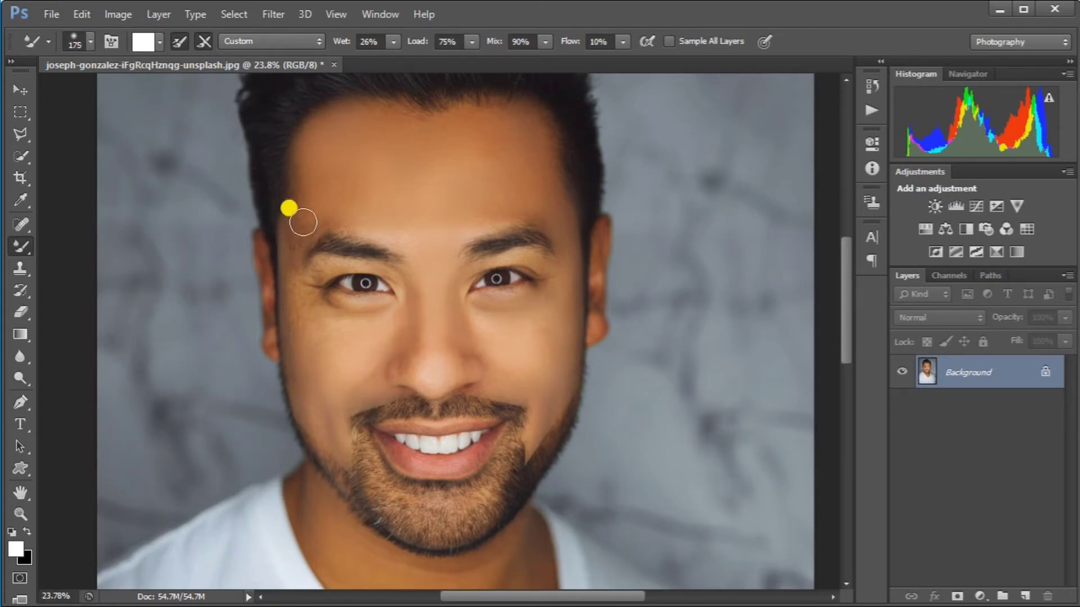
Step: Blend the skin along the forehead hairline, the eyebrow, and under the eye
{"action": "mouse_move", "coordinate": [309, 180]}
{"action": "left_mouse_down"}
{"action": "mouse_move", "coordinate": [300, 187]}
{"action": "mouse_move", "coordinate": [318, 176]}
{"action": "mouse_move", "coordinate": [308, 210]}
{"action": "mouse_move", "coordinate": [318, 219]}
{"action": "mouse_move", "coordinate": [357, 213]}
{"action": "mouse_move", "coordinate": [285, 237]}
{"action": "mouse_move", "coordinate": [300, 217]}
{"action": "mouse_move", "coordinate": [295, 233]}
{"action": "mouse_move", "coordinate": [312, 162]}
{"action": "mouse_move", "coordinate": [289, 306]}
{"action": "mouse_move", "coordinate": [328, 220]}
{"action": "mouse_move", "coordinate": [287, 249]}
{"action": "mouse_move", "coordinate": [292, 328]}
{"action": "mouse_move", "coordinate": [303, 323]}
{"action": "mouse_move", "coordinate": [297, 360]}
{"action": "mouse_move", "coordinate": [304, 324]}
{"action": "mouse_move", "coordinate": [297, 337]}
{"action": "mouse_move", "coordinate": [292, 316]}
{"action": "mouse_move", "coordinate": [299, 386]}
{"action": "mouse_move", "coordinate": [316, 266]}
{"action": "mouse_move", "coordinate": [309, 293]}
{"action": "left_mouse_up"}
{"action": "key", "text": "bracketleft"}
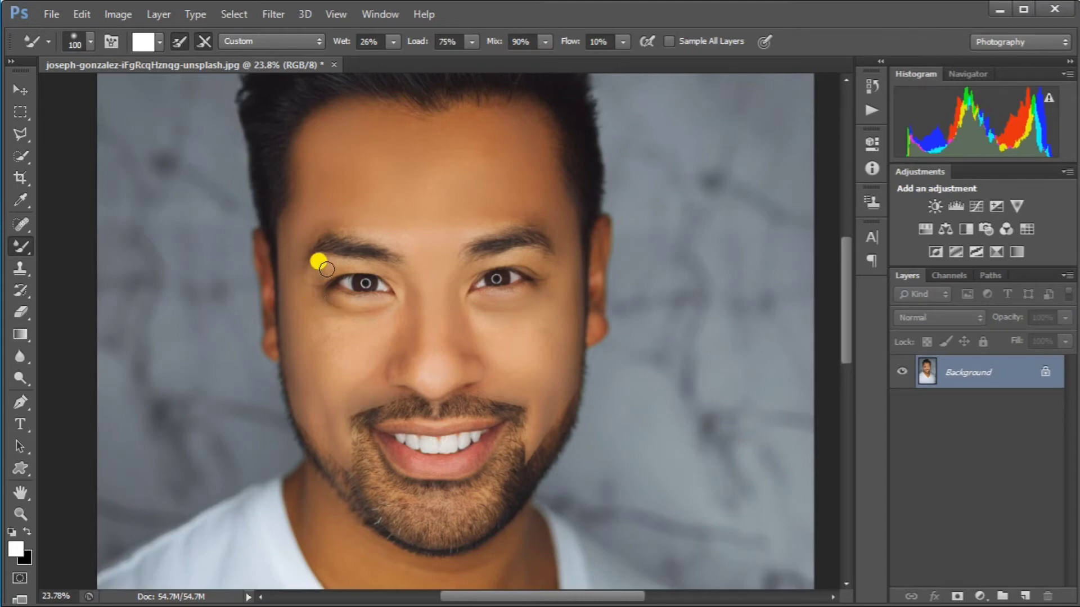
{"action": "mouse_move", "coordinate": [316, 260]}
{"action": "left_mouse_down"}
{"action": "mouse_move", "coordinate": [345, 257]}
{"action": "mouse_move", "coordinate": [357, 271]}
{"action": "mouse_move", "coordinate": [315, 268]}
{"action": "mouse_move", "coordinate": [310, 297]}
{"action": "mouse_move", "coordinate": [388, 264]}
{"action": "mouse_move", "coordinate": [380, 268]}
{"action": "mouse_move", "coordinate": [429, 321]}
{"action": "mouse_move", "coordinate": [414, 349]}
{"action": "mouse_move", "coordinate": [388, 363]}
{"action": "mouse_move", "coordinate": [410, 359]}
{"action": "mouse_move", "coordinate": [412, 338]}
{"action": "mouse_move", "coordinate": [419, 378]}
{"action": "mouse_move", "coordinate": [529, 339]}
{"action": "mouse_move", "coordinate": [545, 349]}
{"action": "mouse_move", "coordinate": [571, 278]}
{"action": "mouse_move", "coordinate": [569, 320]}
{"action": "mouse_move", "coordinate": [540, 200]}
{"action": "mouse_move", "coordinate": [529, 217]}
{"action": "mouse_move", "coordinate": [535, 209]}
{"action": "mouse_move", "coordinate": [518, 211]}
{"action": "mouse_move", "coordinate": [544, 284]}
{"action": "mouse_move", "coordinate": [439, 119]}
{"action": "mouse_move", "coordinate": [422, 122]}
{"action": "mouse_move", "coordinate": [313, 342]}
{"action": "mouse_move", "coordinate": [301, 297]}
{"action": "mouse_move", "coordinate": [330, 323]}
{"action": "mouse_move", "coordinate": [323, 315]}
{"action": "mouse_move", "coordinate": [301, 340]}
{"action": "mouse_move", "coordinate": [321, 328]}
{"action": "mouse_move", "coordinate": [294, 292]}
{"action": "mouse_move", "coordinate": [321, 326]}
{"action": "mouse_move", "coordinate": [386, 325]}
{"action": "mouse_move", "coordinate": [375, 359]}
{"action": "mouse_move", "coordinate": [344, 340]}
{"action": "left_mouse_up"}
{"action": "key", "text": "bracketright"}
{"action": "key", "text": "bracketright"}
{"action": "key", "text": "bracketright"}
{"action": "key", "text": "bracketright"}
{"action": "mouse_move", "coordinate": [321, 305]}
{"action": "left_mouse_down"}
{"action": "mouse_move", "coordinate": [344, 308]}
{"action": "mouse_move", "coordinate": [323, 268]}
{"action": "mouse_move", "coordinate": [332, 263]}
{"action": "mouse_move", "coordinate": [301, 291]}
{"action": "mouse_move", "coordinate": [304, 366]}
{"action": "mouse_move", "coordinate": [414, 465]}
{"action": "mouse_move", "coordinate": [305, 439]}
{"action": "mouse_move", "coordinate": [510, 470]}
{"action": "mouse_move", "coordinate": [382, 449]}
{"action": "mouse_move", "coordinate": [387, 441]}
{"action": "mouse_move", "coordinate": [426, 463]}
{"action": "mouse_move", "coordinate": [487, 449]}
{"action": "mouse_move", "coordinate": [471, 458]}
{"action": "left_mouse_up"}
Step: With a smaller brush, soften the mouth corner, moustache edge, upper lip and ear edge
{"action": "key", "text": "bracketleft"}
{"action": "key", "text": "bracketleft"}
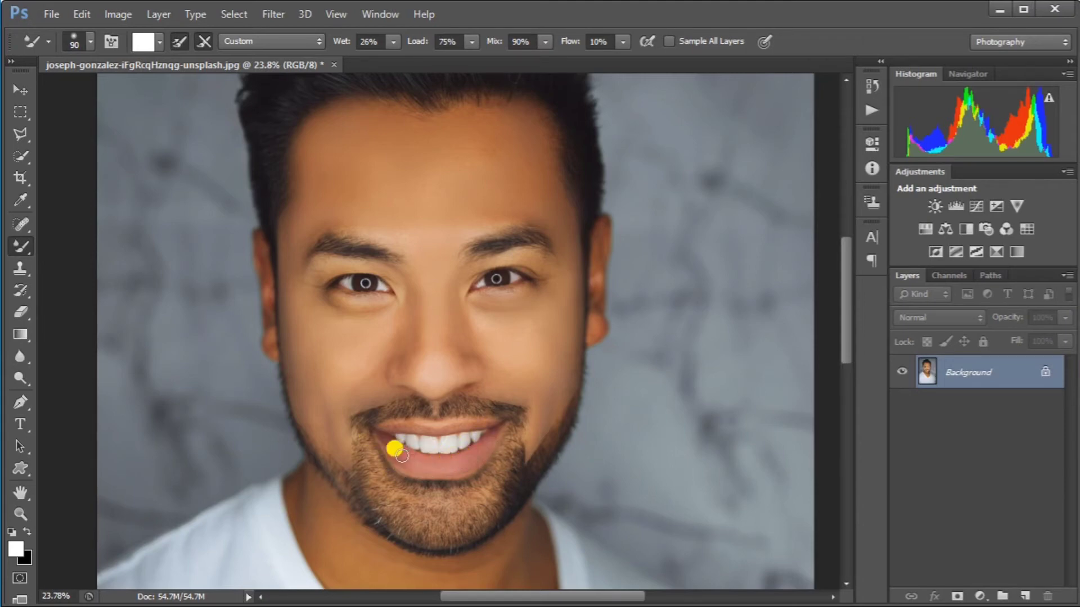
{"action": "left_click_drag", "start_coordinate": [387, 441], "coordinate": [388, 431]}
{"action": "key", "text": "bracketleft"}
{"action": "key", "text": "bracketleft"}
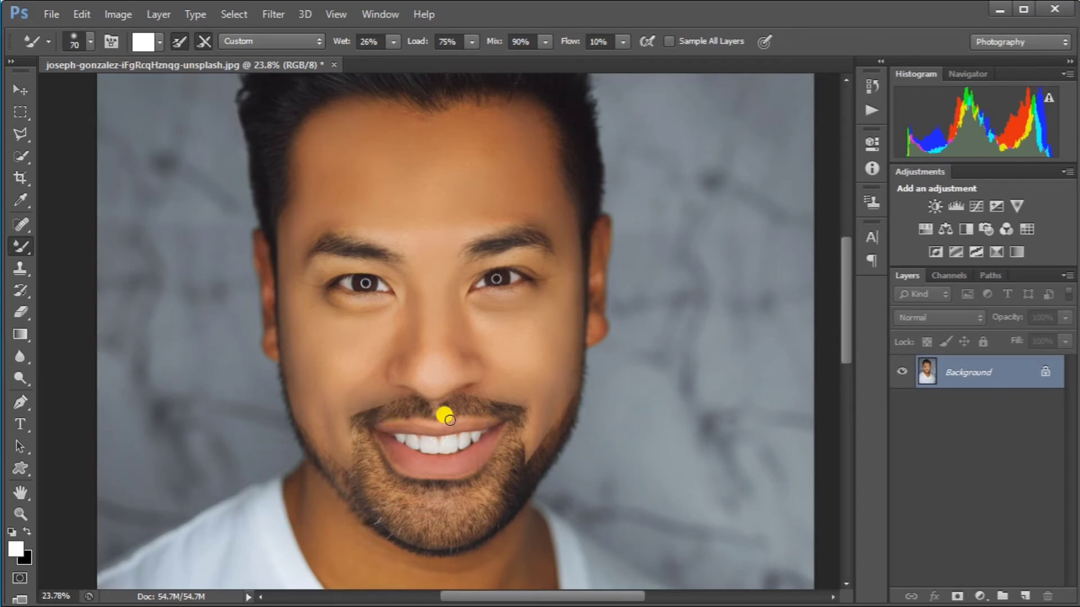
{"action": "left_click_drag", "start_coordinate": [449, 420], "coordinate": [409, 421]}
{"action": "left_click_drag", "start_coordinate": [478, 431], "coordinate": [437, 416]}
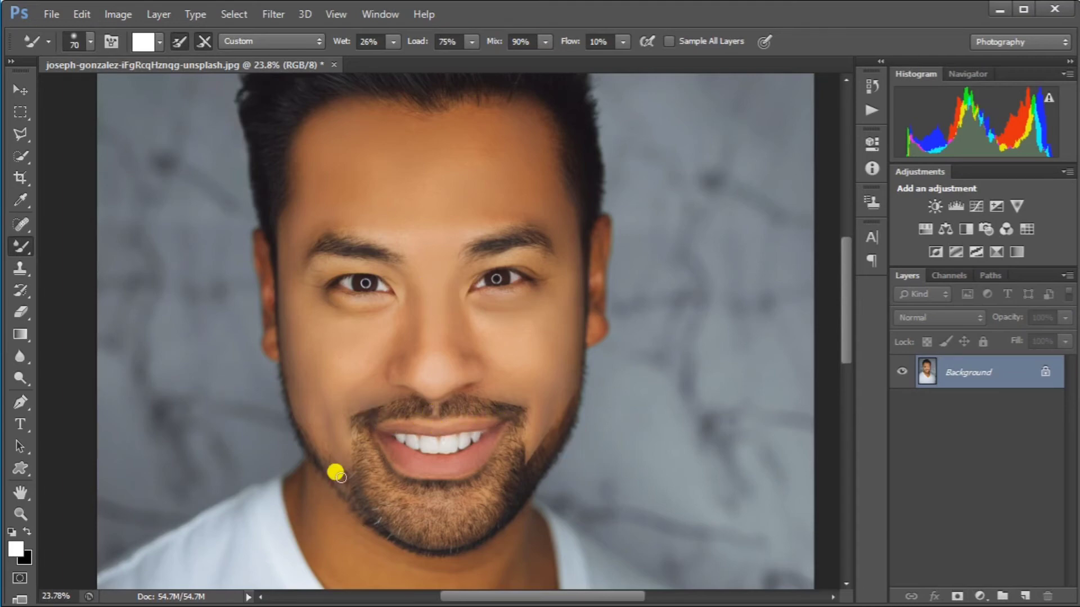
{"action": "mouse_move", "coordinate": [572, 265]}
{"action": "left_mouse_down"}
{"action": "mouse_move", "coordinate": [595, 260]}
{"action": "mouse_move", "coordinate": [599, 320]}
{"action": "mouse_move", "coordinate": [294, 251]}
{"action": "mouse_move", "coordinate": [261, 284]}
{"action": "mouse_move", "coordinate": [288, 365]}
{"action": "mouse_move", "coordinate": [237, 545]}
{"action": "left_mouse_up"}
Step: Scroll down and blend the skin along the jaw, enlarging the brush
{"action": "scroll", "coordinate": [360, 310], "scroll_direction": "down", "scroll_amount": 1}
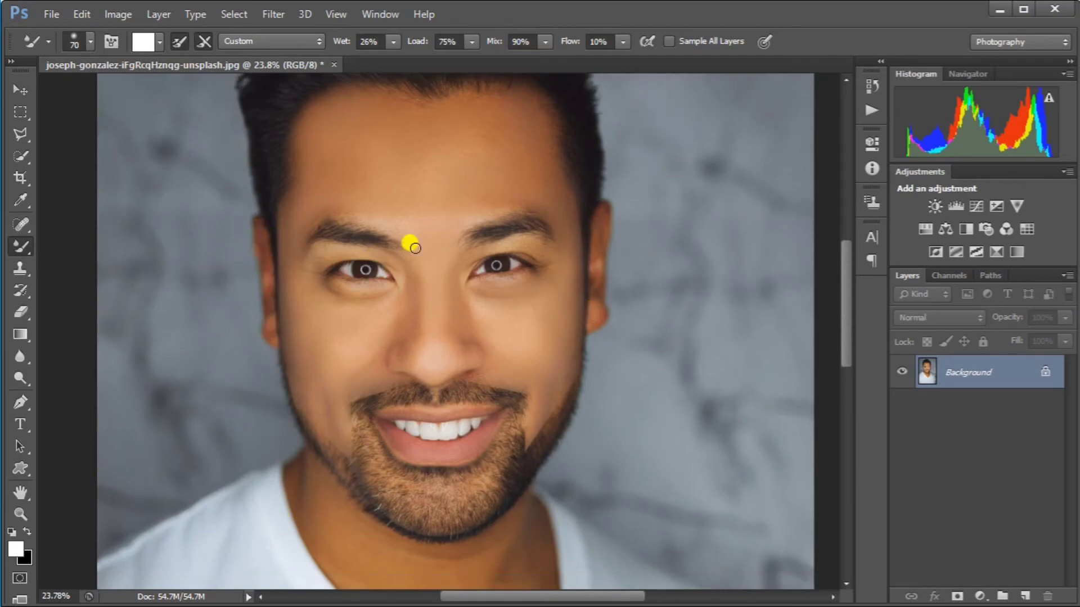
{"action": "scroll", "coordinate": [360, 506], "scroll_direction": "down", "scroll_amount": 2}
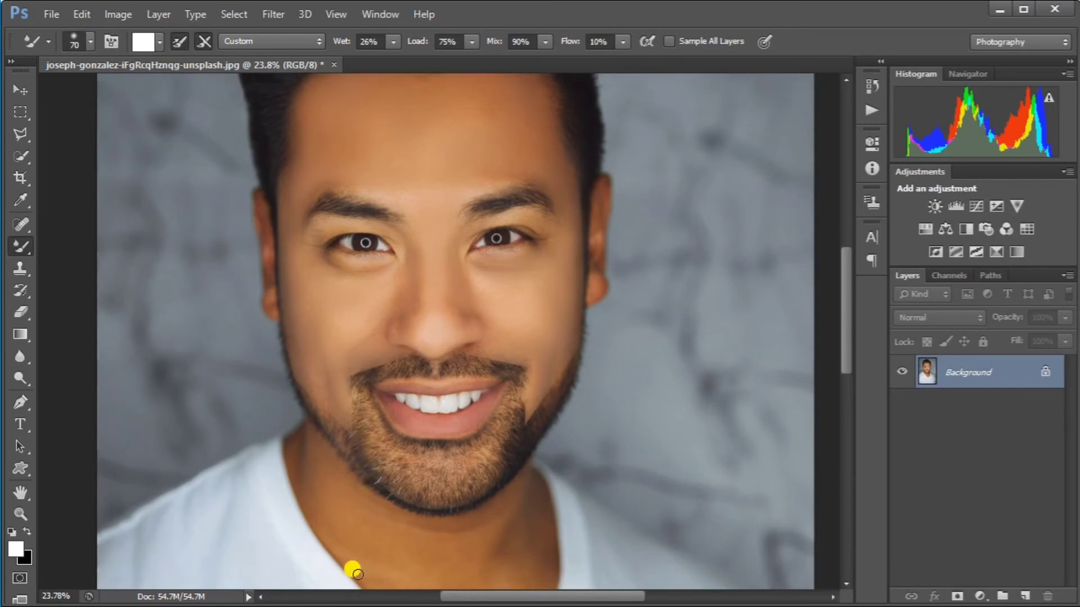
{"action": "scroll", "coordinate": [352, 569], "scroll_direction": "down", "scroll_amount": 3}
{"action": "scroll", "coordinate": [352, 571], "scroll_direction": "down", "scroll_amount": 3}
{"action": "mouse_move", "coordinate": [326, 368]}
{"action": "left_mouse_down"}
{"action": "mouse_move", "coordinate": [311, 347]}
{"action": "mouse_move", "coordinate": [303, 378]}
{"action": "mouse_move", "coordinate": [365, 406]}
{"action": "mouse_move", "coordinate": [326, 369]}
{"action": "mouse_move", "coordinate": [361, 397]}
{"action": "mouse_move", "coordinate": [439, 424]}
{"action": "mouse_move", "coordinate": [495, 418]}
{"action": "mouse_move", "coordinate": [529, 388]}
{"action": "mouse_move", "coordinate": [442, 457]}
{"action": "mouse_move", "coordinate": [397, 446]}
{"action": "mouse_move", "coordinate": [377, 467]}
{"action": "mouse_move", "coordinate": [327, 419]}
{"action": "mouse_move", "coordinate": [395, 499]}
{"action": "mouse_move", "coordinate": [315, 378]}
{"action": "mouse_move", "coordinate": [378, 499]}
{"action": "mouse_move", "coordinate": [352, 420]}
{"action": "mouse_move", "coordinate": [432, 507]}
{"action": "mouse_move", "coordinate": [439, 472]}
{"action": "mouse_move", "coordinate": [489, 463]}
{"action": "mouse_move", "coordinate": [424, 438]}
{"action": "mouse_move", "coordinate": [482, 428]}
{"action": "mouse_move", "coordinate": [374, 422]}
{"action": "mouse_move", "coordinate": [485, 444]}
{"action": "mouse_move", "coordinate": [509, 509]}
{"action": "mouse_move", "coordinate": [534, 508]}
{"action": "mouse_move", "coordinate": [545, 410]}
{"action": "mouse_move", "coordinate": [511, 461]}
{"action": "mouse_move", "coordinate": [509, 426]}
{"action": "mouse_move", "coordinate": [451, 498]}
{"action": "mouse_move", "coordinate": [406, 503]}
{"action": "left_mouse_up"}
{"action": "key", "text": "bracketright"}
{"action": "key", "text": "bracketright"}
{"action": "key", "text": "bracketright"}
{"action": "key", "text": "bracketright"}
{"action": "key", "text": "bracketright"}
{"action": "key", "text": "bracketright"}
Step: Smooth the neck skin along the collar, then blend from the right eye up the forehead
{"action": "scroll", "coordinate": [434, 518], "scroll_direction": "down", "scroll_amount": 1}
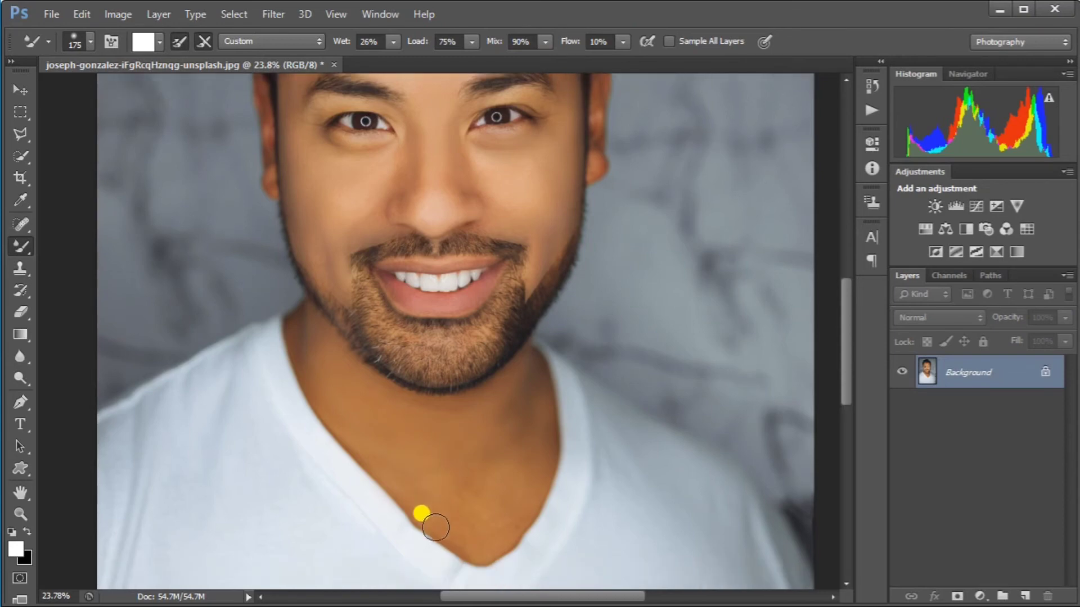
{"action": "scroll", "coordinate": [430, 489], "scroll_direction": "down", "scroll_amount": 2}
{"action": "mouse_move", "coordinate": [435, 414]}
{"action": "left_mouse_down"}
{"action": "mouse_move", "coordinate": [456, 460]}
{"action": "mouse_move", "coordinate": [502, 454]}
{"action": "mouse_move", "coordinate": [475, 431]}
{"action": "mouse_move", "coordinate": [463, 453]}
{"action": "mouse_move", "coordinate": [441, 414]}
{"action": "mouse_move", "coordinate": [503, 469]}
{"action": "mouse_move", "coordinate": [511, 426]}
{"action": "mouse_move", "coordinate": [474, 397]}
{"action": "mouse_move", "coordinate": [469, 369]}
{"action": "mouse_move", "coordinate": [434, 405]}
{"action": "mouse_move", "coordinate": [371, 332]}
{"action": "mouse_move", "coordinate": [407, 399]}
{"action": "mouse_move", "coordinate": [318, 309]}
{"action": "mouse_move", "coordinate": [327, 279]}
{"action": "mouse_move", "coordinate": [487, 339]}
{"action": "mouse_move", "coordinate": [471, 375]}
{"action": "mouse_move", "coordinate": [315, 273]}
{"action": "mouse_move", "coordinate": [429, 381]}
{"action": "mouse_move", "coordinate": [516, 300]}
{"action": "left_mouse_up"}
{"action": "scroll", "coordinate": [509, 292], "scroll_direction": "down", "scroll_amount": 2}
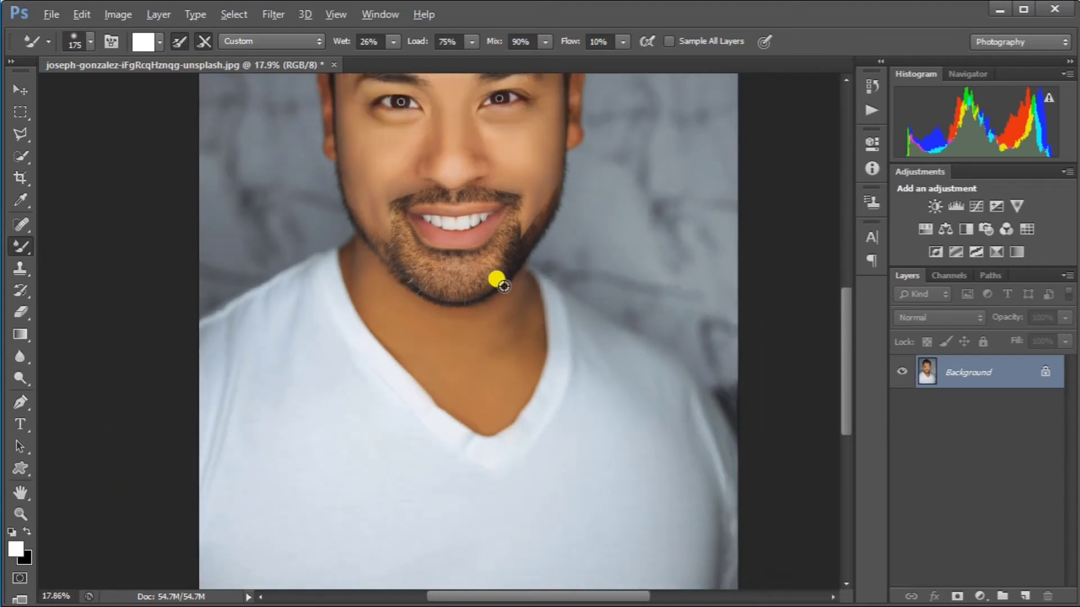
{"action": "scroll", "coordinate": [495, 278], "scroll_direction": "down", "scroll_amount": 1}
{"action": "scroll", "coordinate": [495, 279], "scroll_direction": "up", "scroll_amount": 1}
{"action": "scroll", "coordinate": [503, 286], "scroll_direction": "up", "scroll_amount": 2}
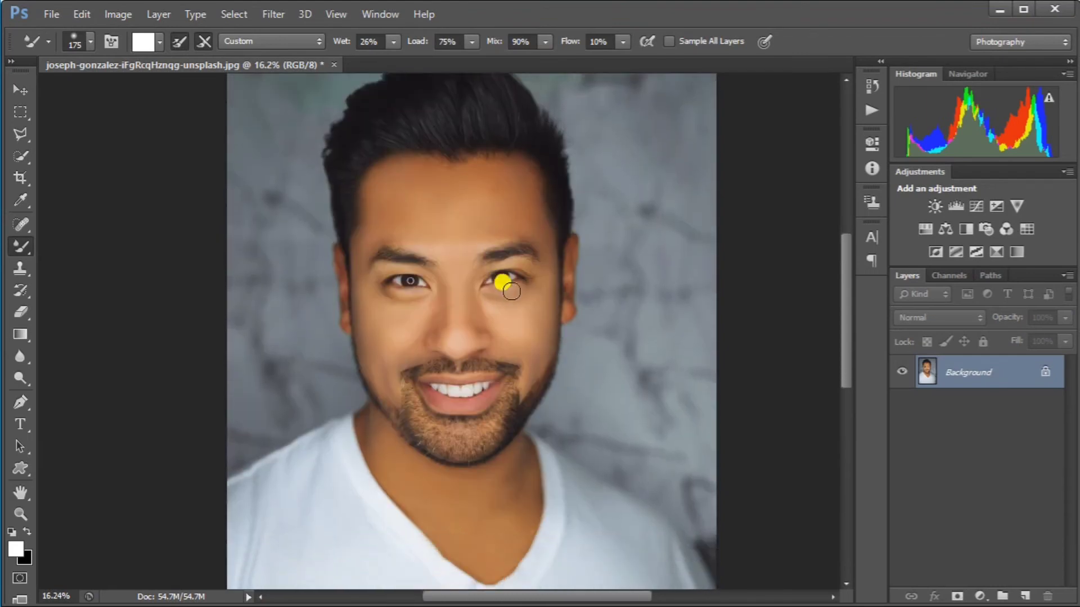
{"action": "mouse_move", "coordinate": [512, 291]}
{"action": "left_mouse_down"}
{"action": "mouse_move", "coordinate": [430, 153]}
{"action": "mouse_move", "coordinate": [450, 136]}
{"action": "mouse_move", "coordinate": [423, 88]}
{"action": "left_mouse_up"}
Step: Convert the locked background into the editable Layer 0, undoing an accidental layer mask
{"action": "double_click", "coordinate": [1043, 372]}
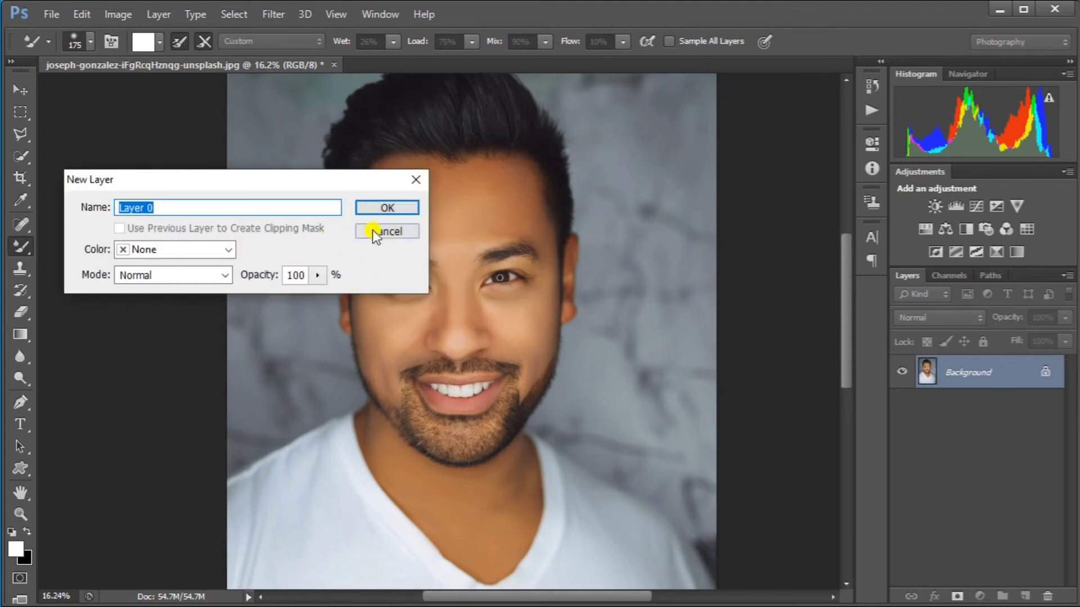
{"action": "left_click", "coordinate": [383, 207]}
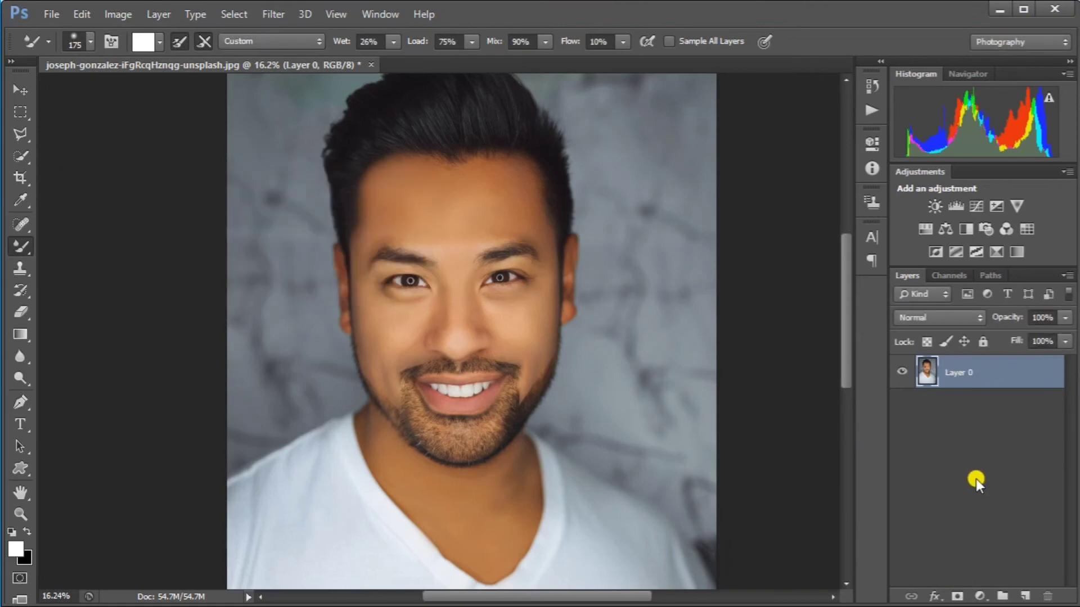
{"action": "left_click", "coordinate": [958, 597]}
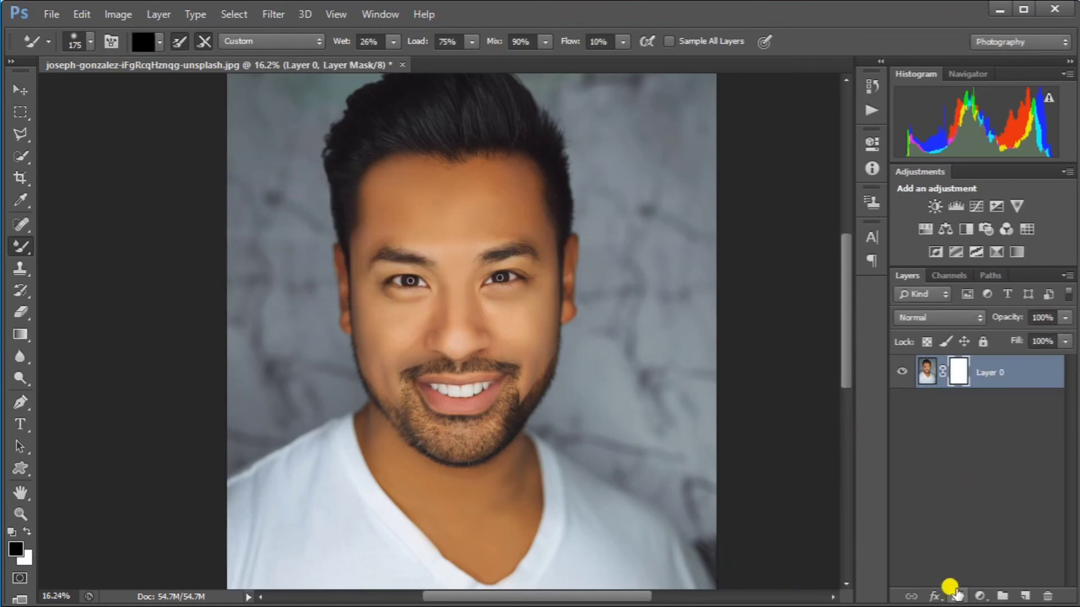
{"action": "key", "text": "ctrl+z"}
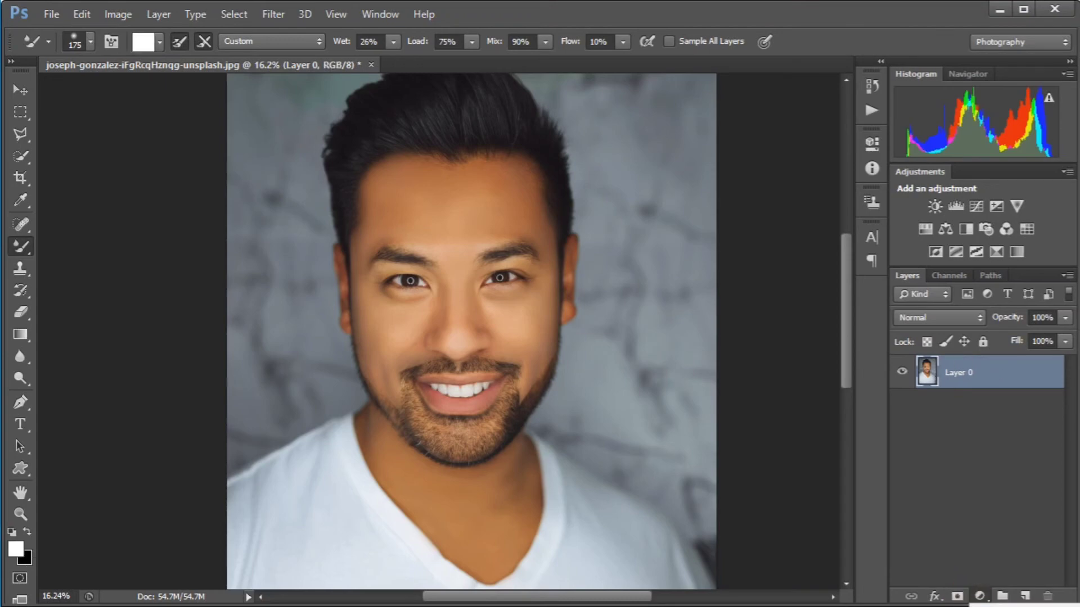
Step: Add a Hue/Saturation layer set to Reds with saturation -16 and lightness -15
{"action": "left_click", "coordinate": [925, 228]}
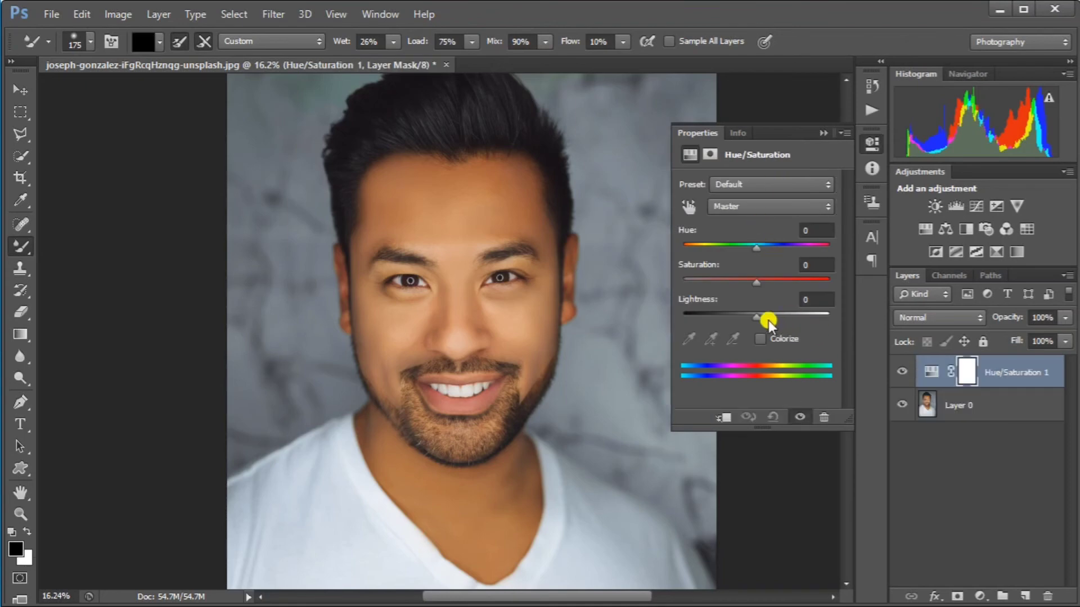
{"action": "left_click", "coordinate": [740, 204]}
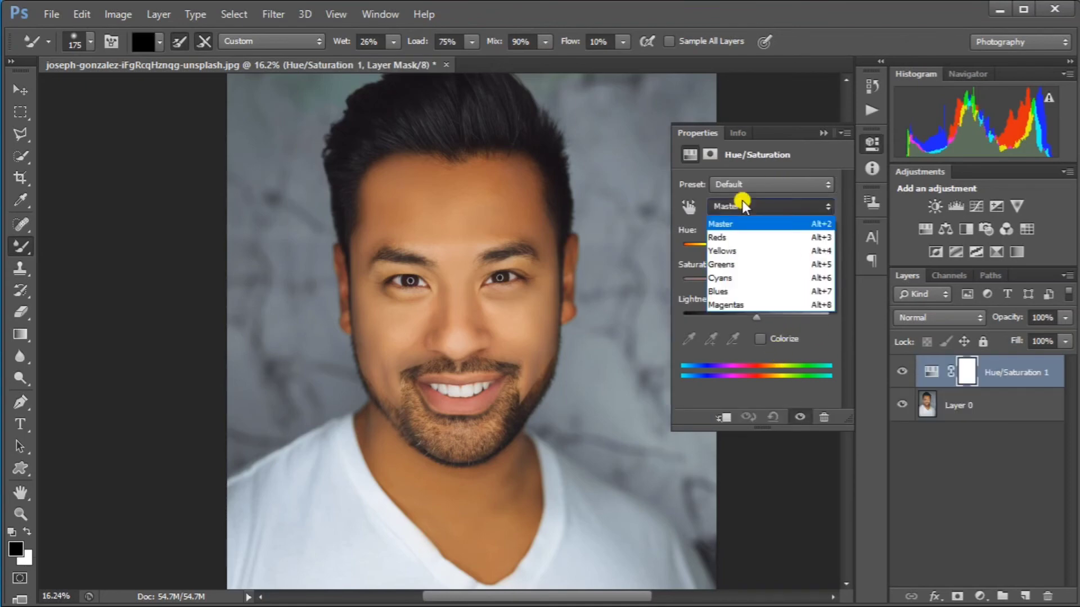
{"action": "left_click", "coordinate": [742, 239]}
{"action": "left_click_drag", "start_coordinate": [744, 284], "coordinate": [767, 281]}
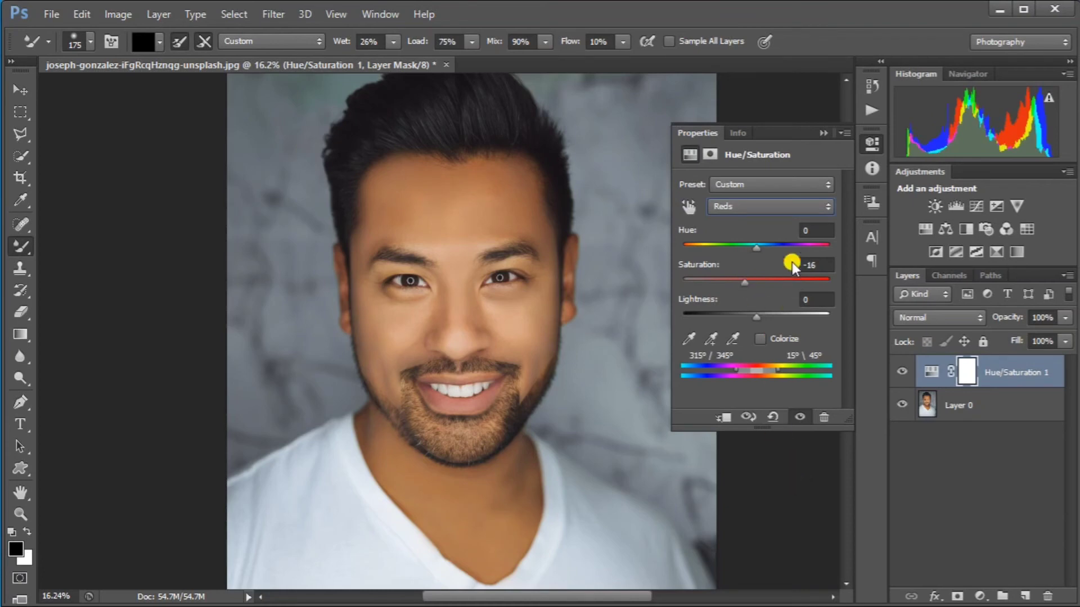
{"action": "left_click_drag", "start_coordinate": [756, 316], "coordinate": [746, 315]}
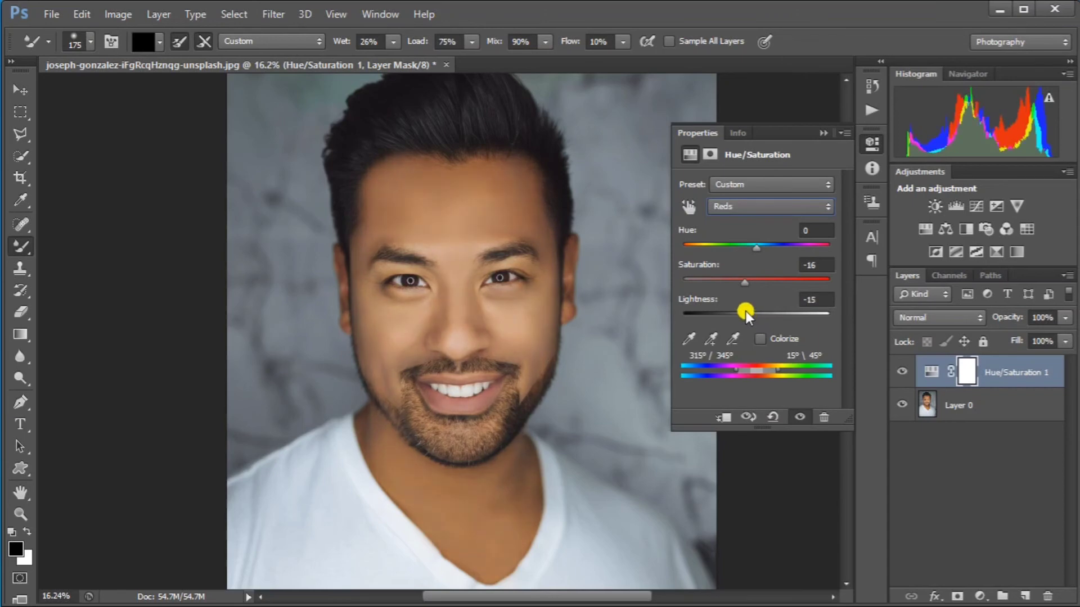
{"action": "left_click", "coordinate": [833, 133]}
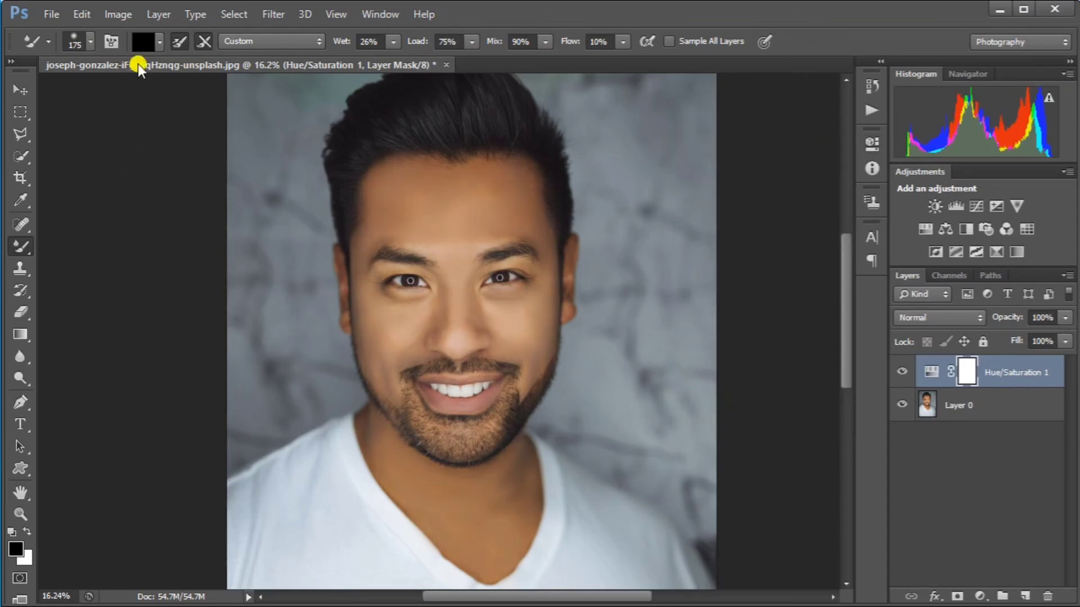
Step: Delete the Hue/Saturation 1 adjustment layer, leaving only Layer 0
{"action": "left_click", "coordinate": [106, 12]}
{"action": "mouse_move", "coordinate": [143, 56]}
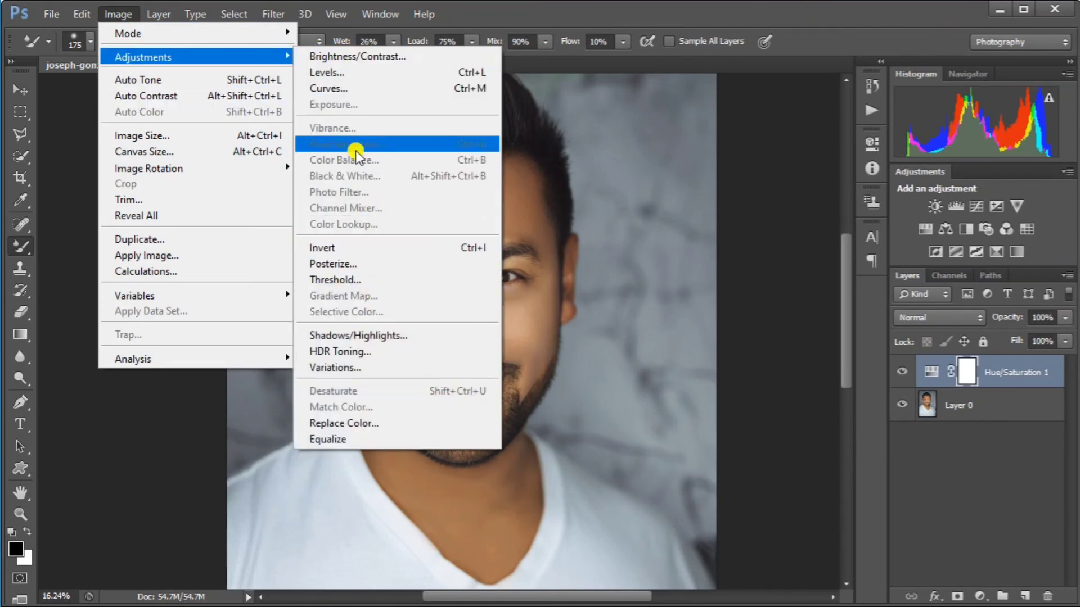
{"action": "left_click", "coordinate": [775, 185]}
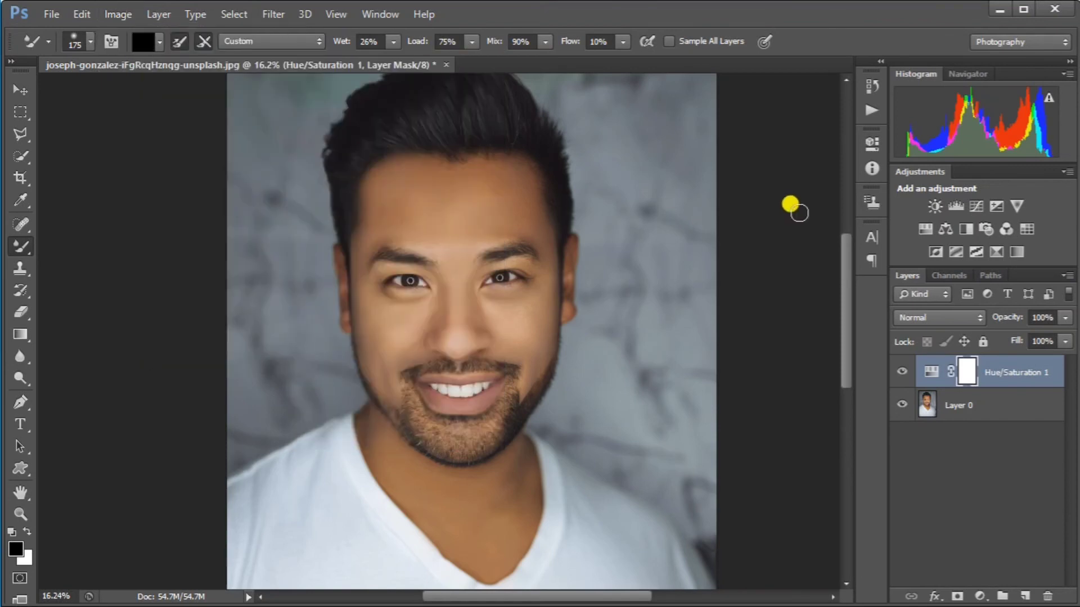
{"action": "key", "text": "Delete"}
{"action": "key", "text": "x"}
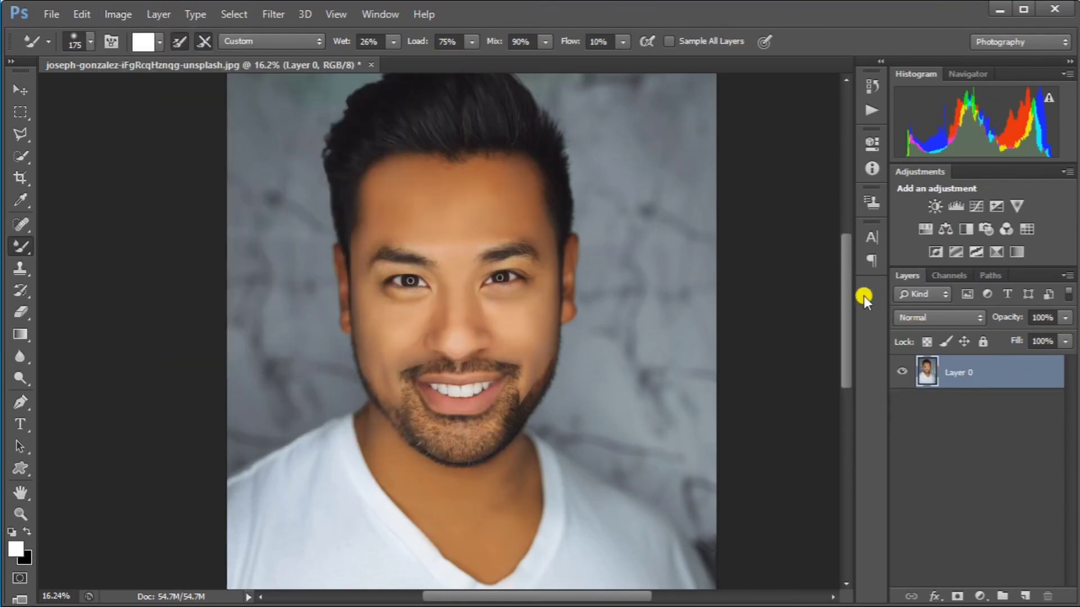
Step: Open Image > Adjustments > Selective Color and reduce the Reds' Black to -34
{"action": "left_click", "coordinate": [122, 19]}
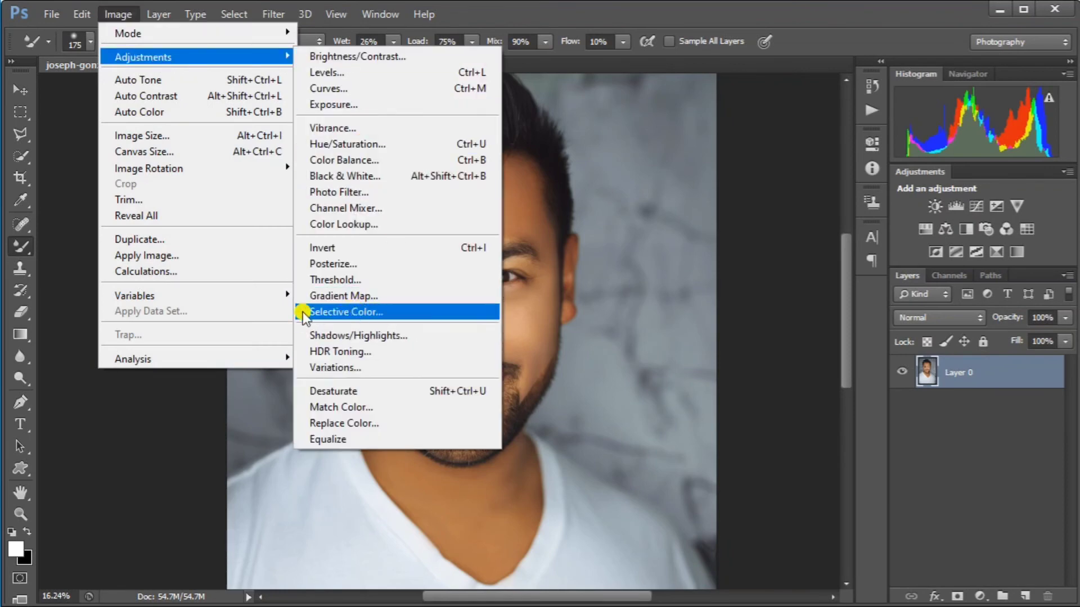
{"action": "left_click", "coordinate": [350, 311]}
{"action": "mouse_move", "coordinate": [362, 181]}
{"action": "left_mouse_down"}
{"action": "mouse_move", "coordinate": [562, 186]}
{"action": "mouse_move", "coordinate": [798, 137]}
{"action": "left_mouse_up"}
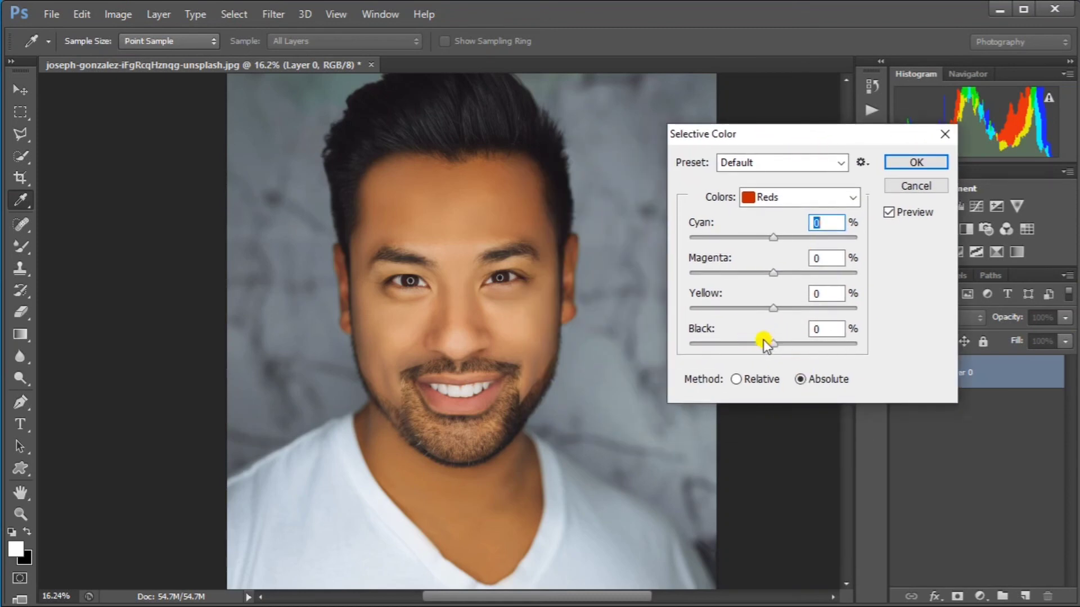
{"action": "left_click", "coordinate": [785, 198]}
{"action": "left_click", "coordinate": [785, 202]}
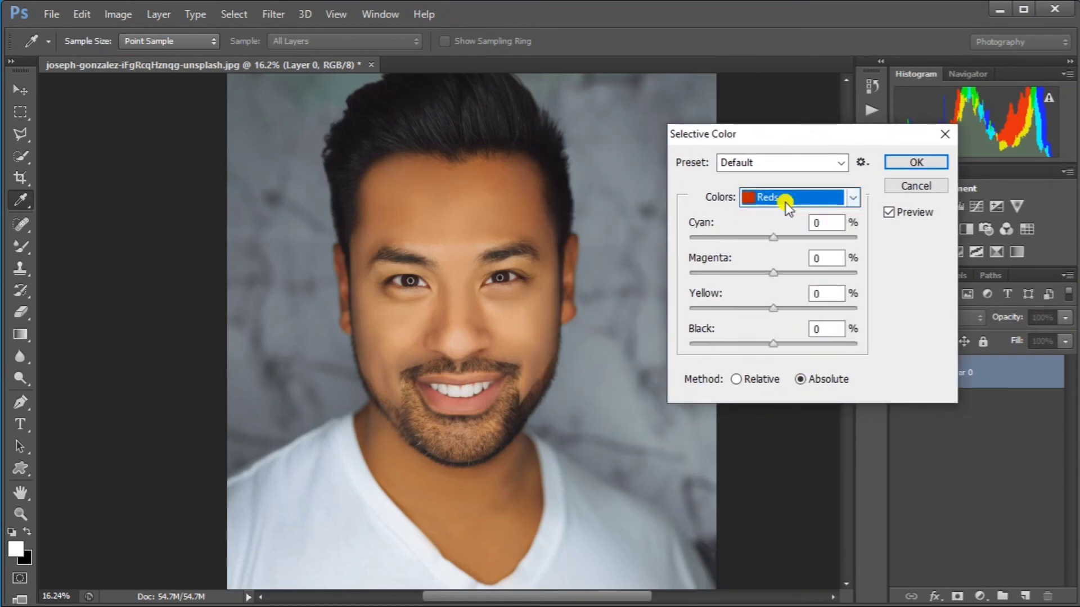
{"action": "left_click_drag", "start_coordinate": [758, 349], "coordinate": [750, 349]}
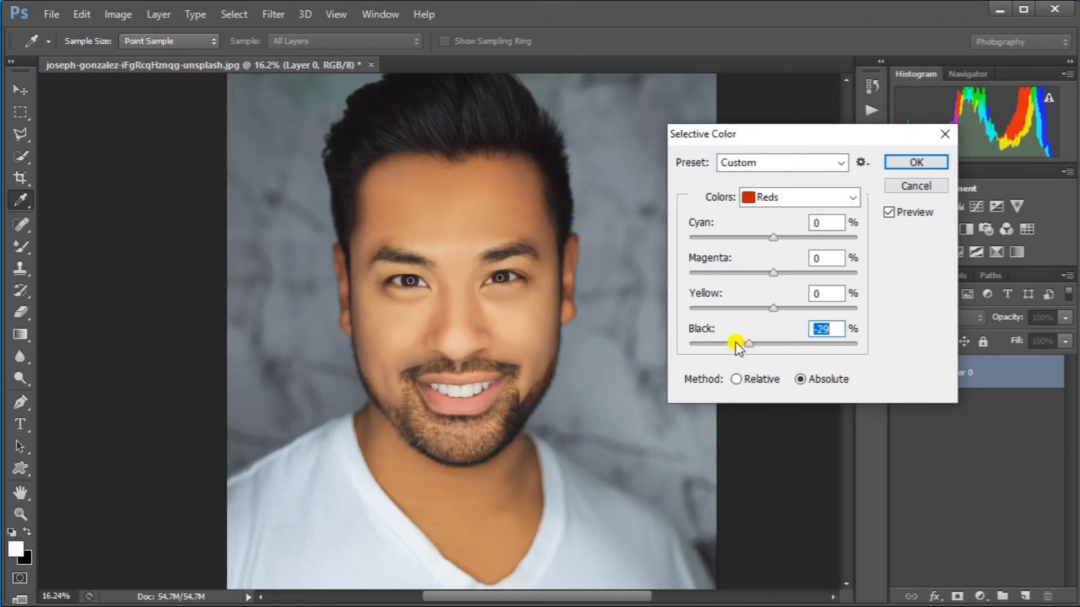
{"action": "left_click_drag", "start_coordinate": [735, 342], "coordinate": [751, 343]}
Step: Check the Yellows' Black, returning it near zero, and apply the Selective Color correction
{"action": "left_click", "coordinate": [783, 198]}
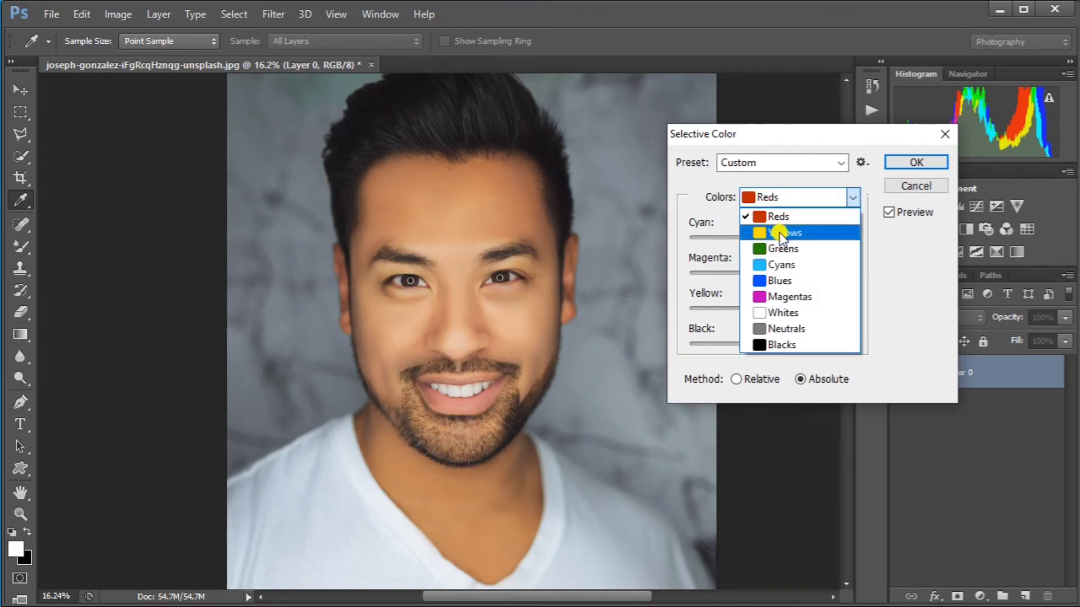
{"action": "left_click", "coordinate": [778, 231]}
{"action": "mouse_move", "coordinate": [763, 345]}
{"action": "left_mouse_down"}
{"action": "mouse_move", "coordinate": [734, 350]}
{"action": "mouse_move", "coordinate": [826, 349]}
{"action": "mouse_move", "coordinate": [752, 343]}
{"action": "left_mouse_up"}
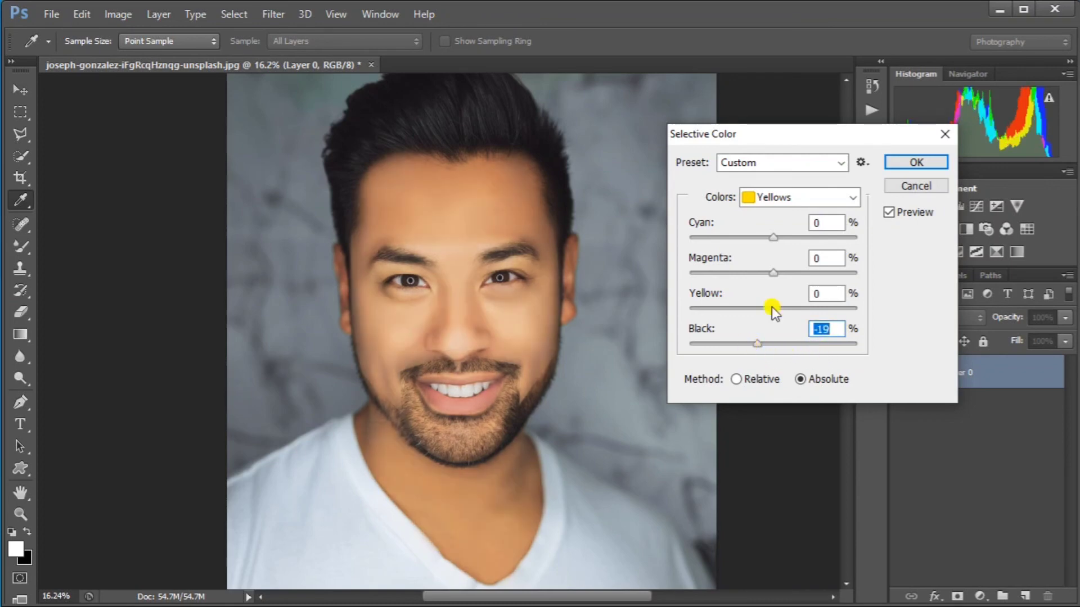
{"action": "left_click", "coordinate": [772, 342]}
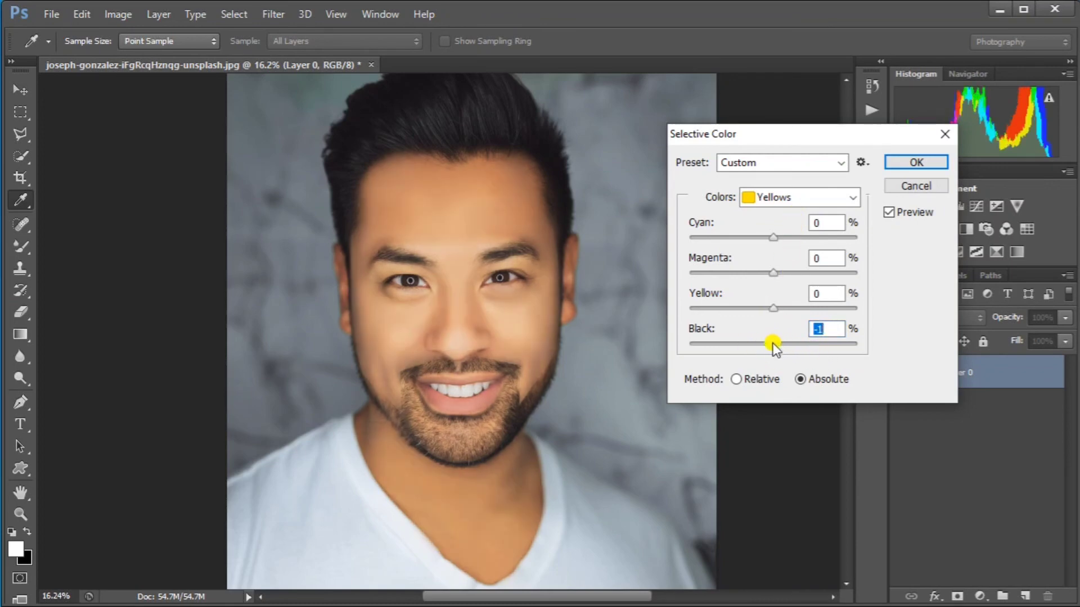
{"action": "left_click", "coordinate": [916, 163]}
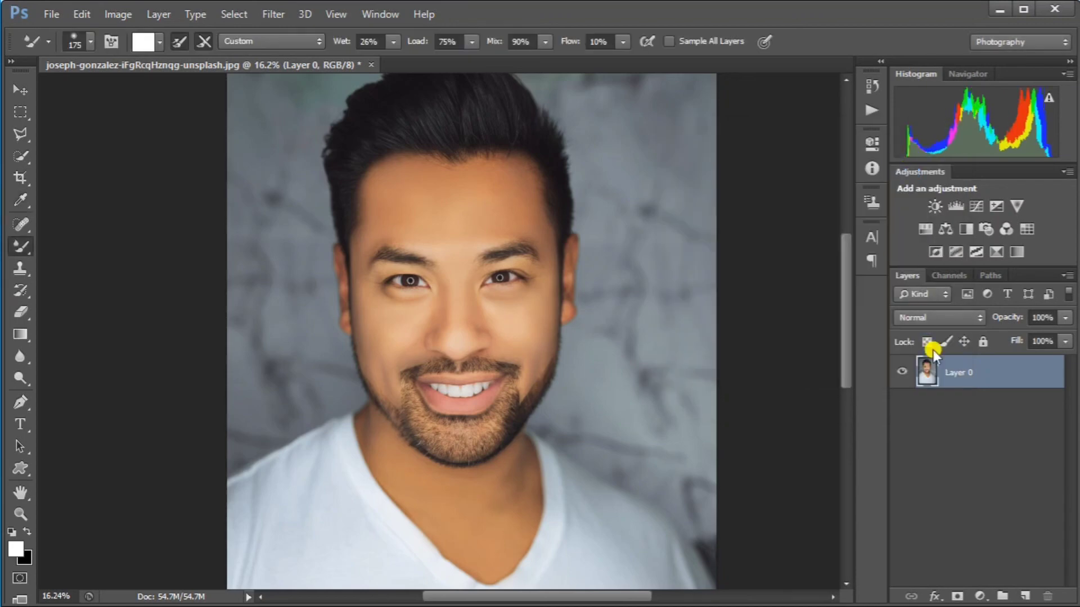
Step: Add a Hue/Saturation adjustment layer above Layer 0 with Saturation -18 and Lightness -1
{"action": "right_click", "coordinate": [950, 376]}
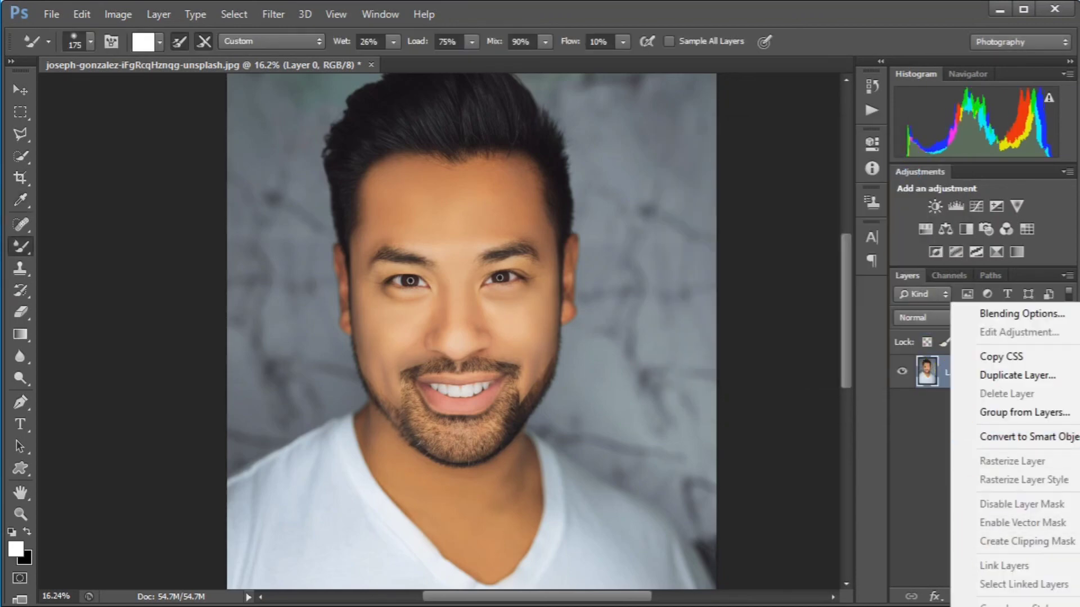
{"action": "left_click", "coordinate": [929, 484]}
{"action": "left_click", "coordinate": [982, 595]}
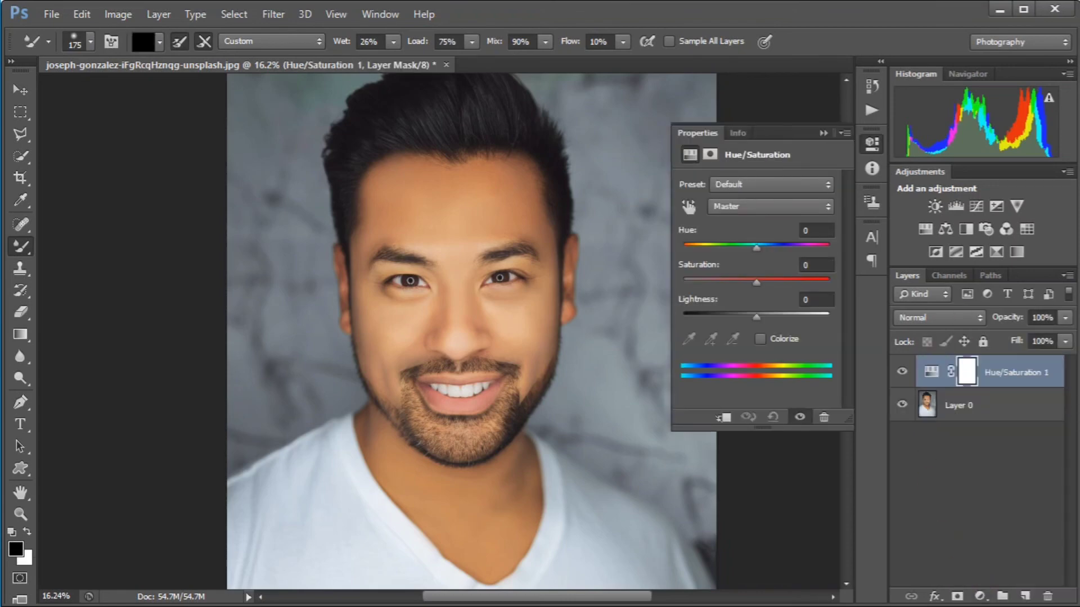
{"action": "left_click_drag", "start_coordinate": [753, 285], "coordinate": [734, 281]}
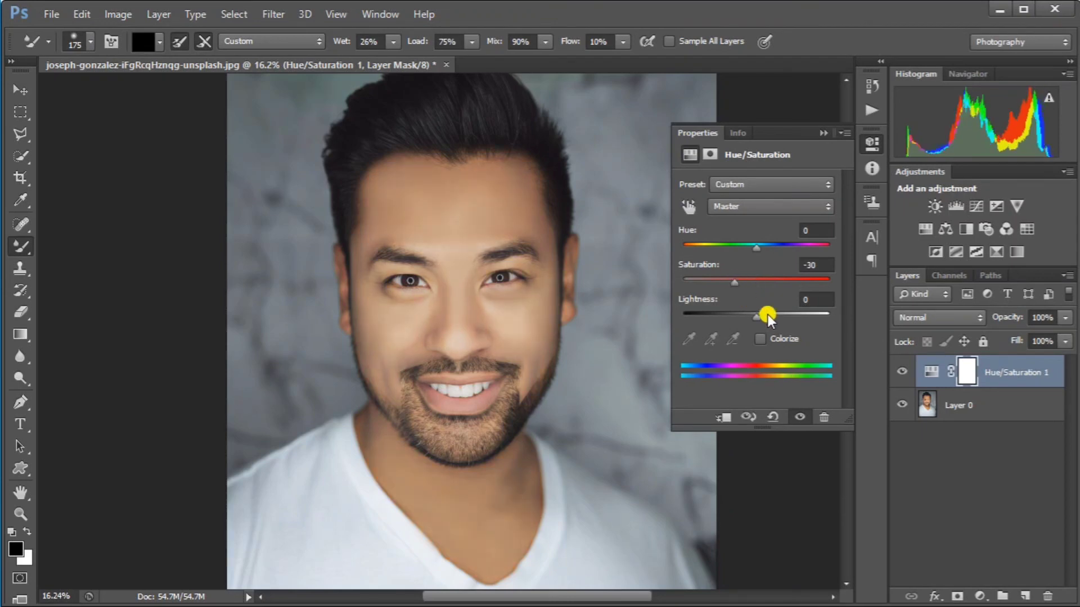
{"action": "left_click", "coordinate": [768, 315]}
{"action": "left_click_drag", "start_coordinate": [769, 316], "coordinate": [758, 317]}
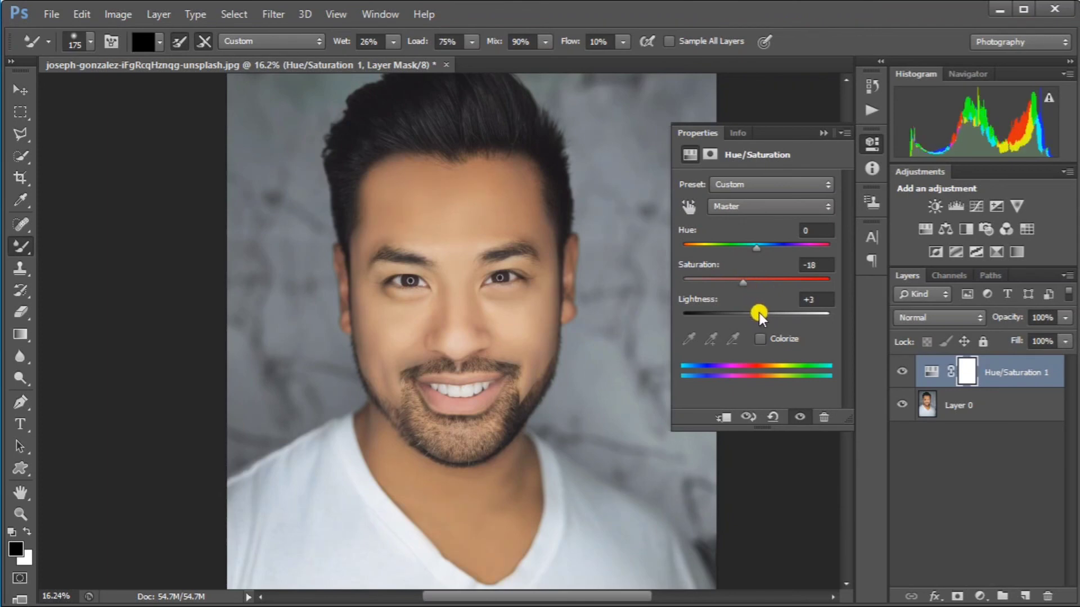
{"action": "left_click_drag", "start_coordinate": [758, 316], "coordinate": [756, 316]}
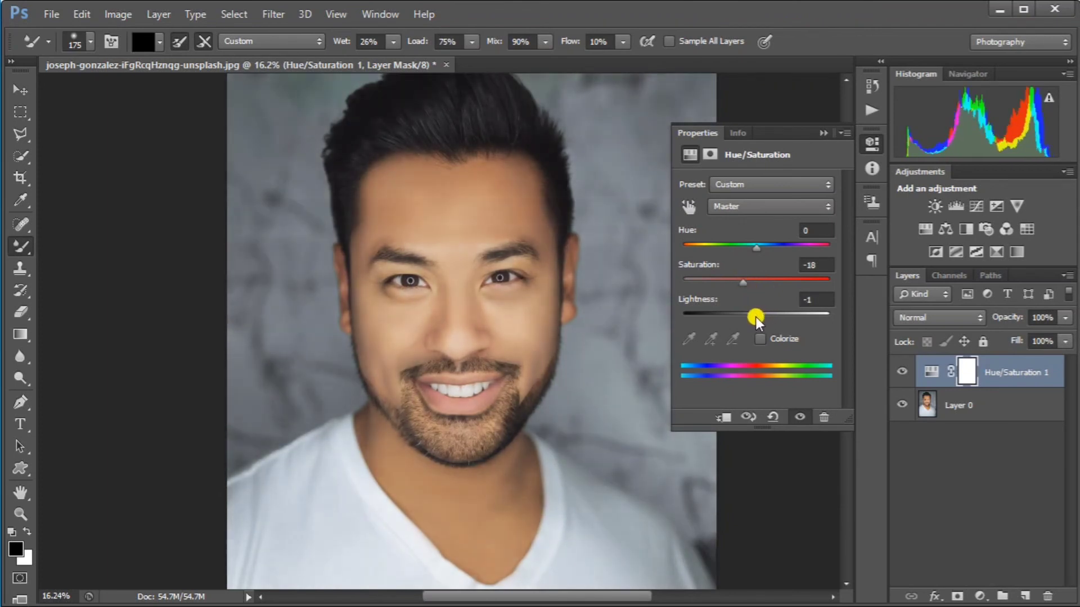
Step: Collapse the Properties panel and zoom out to view the whole portrait
{"action": "left_click", "coordinate": [823, 140]}
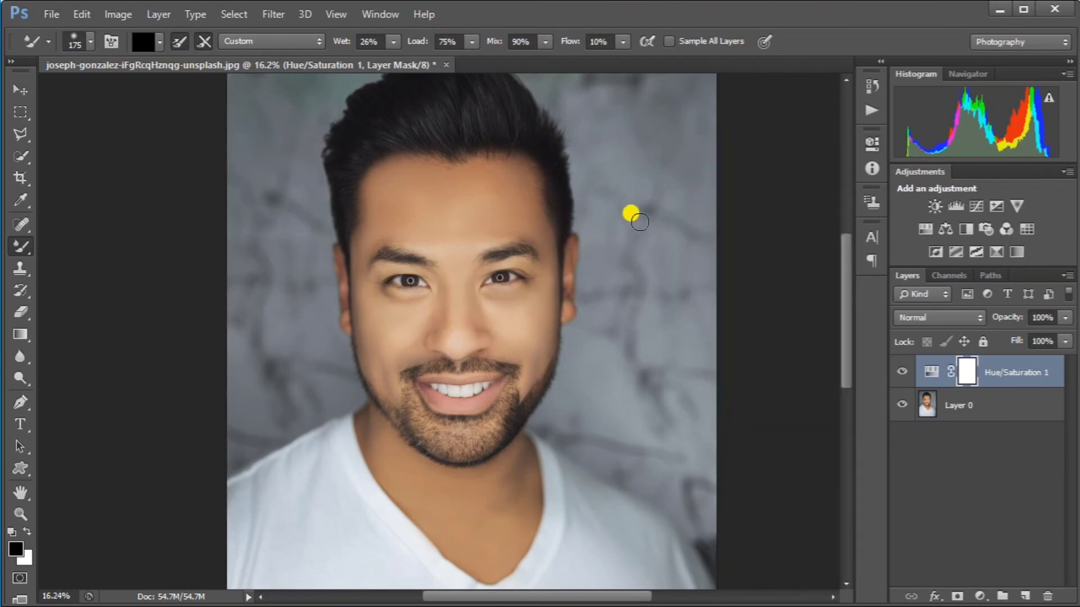
{"action": "scroll", "coordinate": [593, 240], "scroll_direction": "down", "scroll_amount": 1}
{"action": "scroll", "coordinate": [587, 232], "scroll_direction": "down", "scroll_amount": 1}
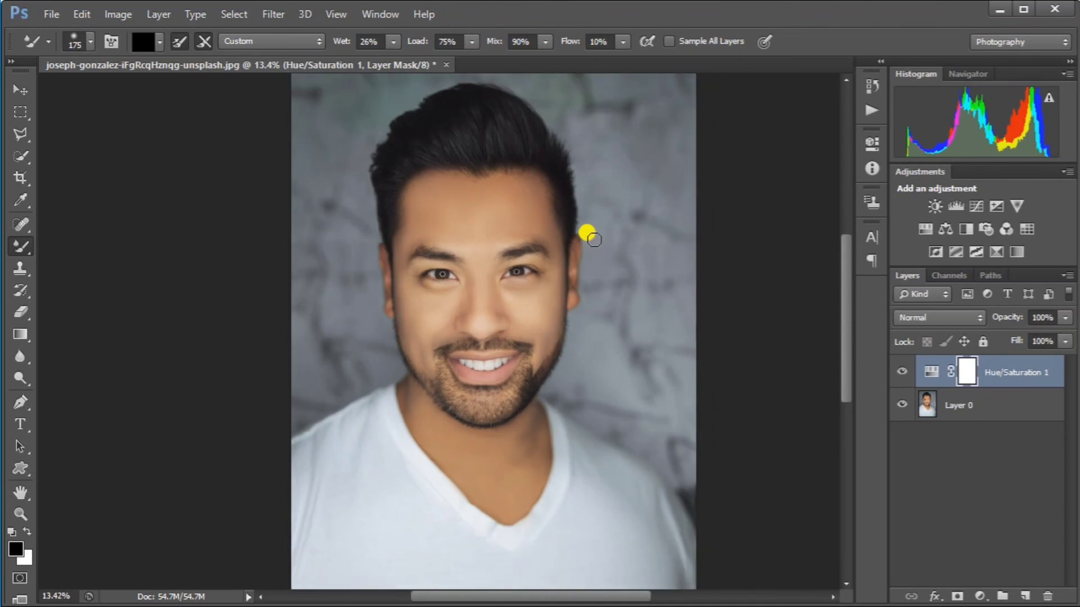